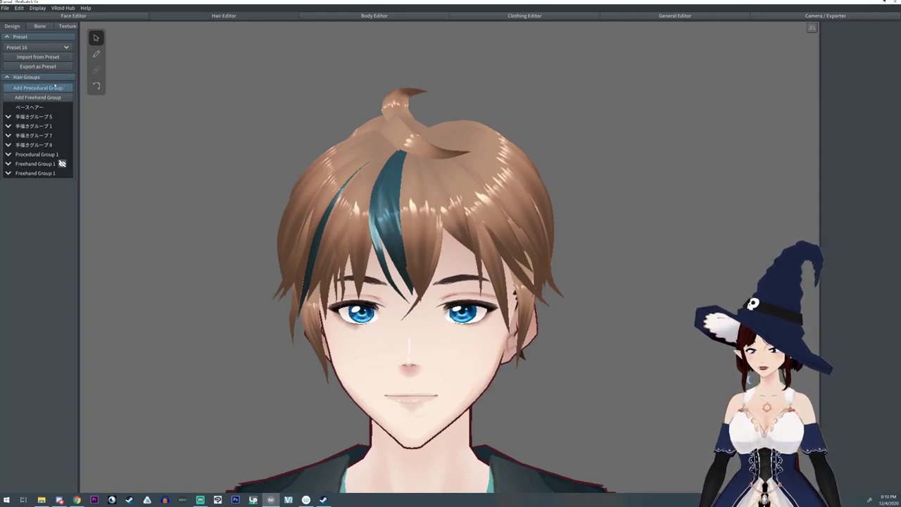
right_click_drag(223, 117, 312, 118)
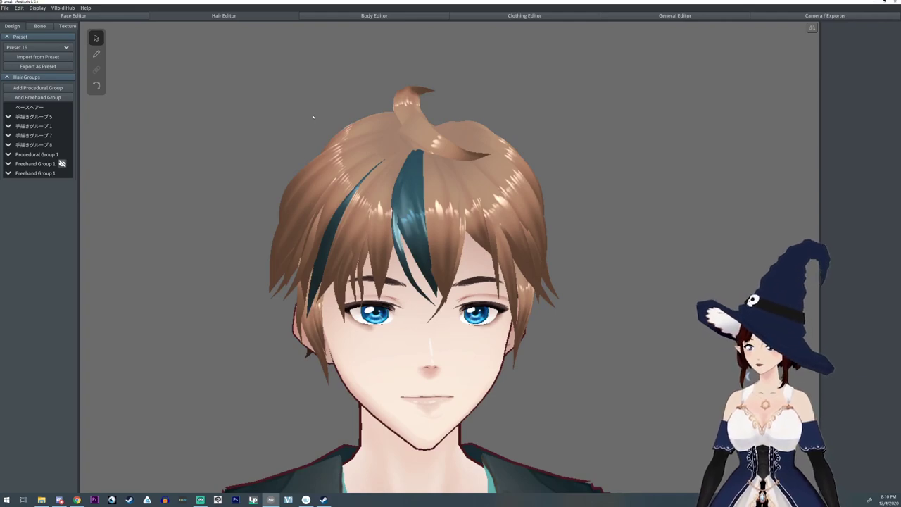
scroll(313, 117, "up", 1)
scroll(313, 117, "down", 2)
right_click_drag(313, 116, 313, 117)
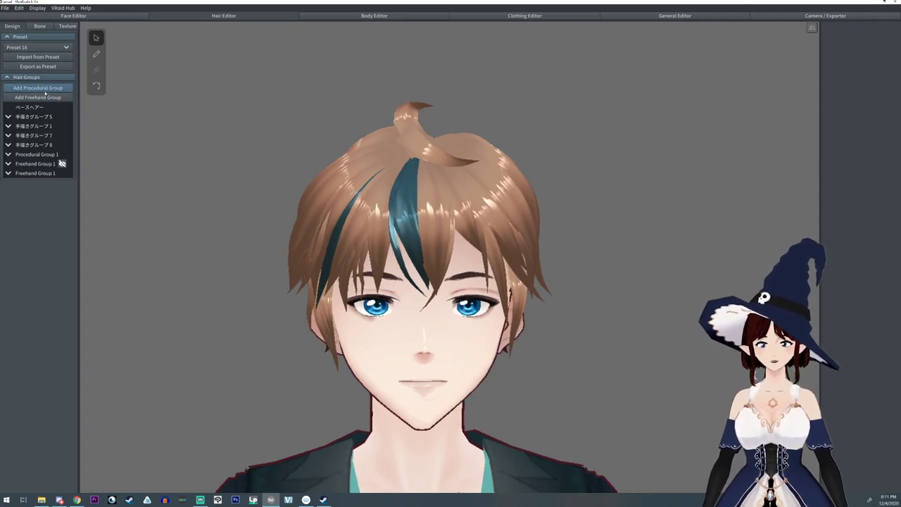
- Add a freehand hair group and set its guide mesh's horizontal conformity to 0
left_click(28, 106)
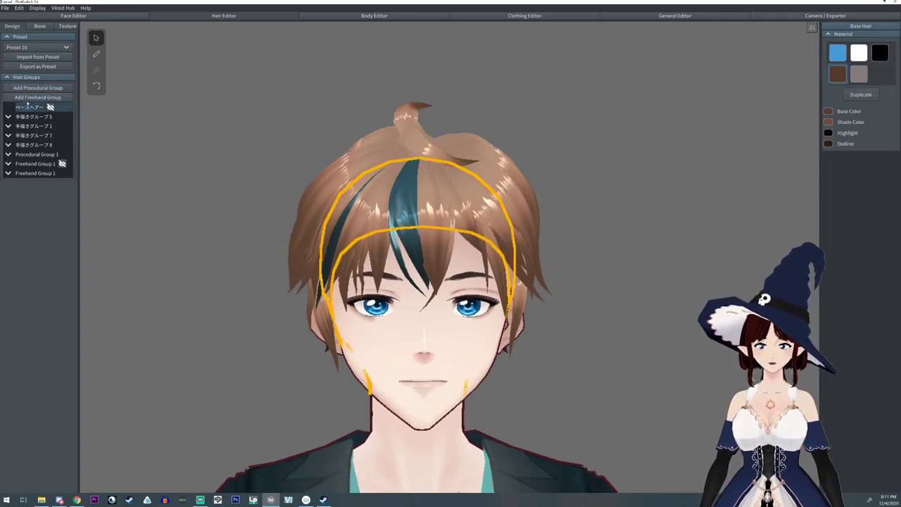
left_click(32, 97)
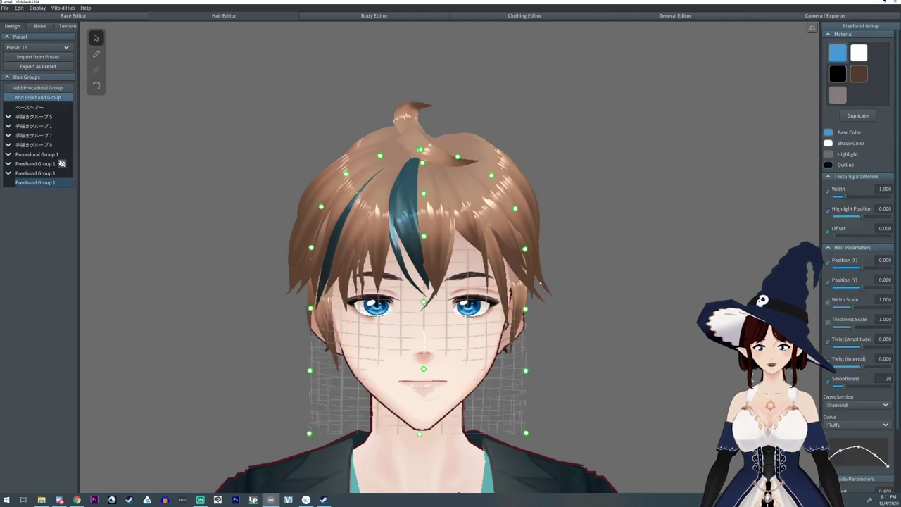
right_click_drag(539, 284, 563, 287)
scroll(872, 402, "down", 3)
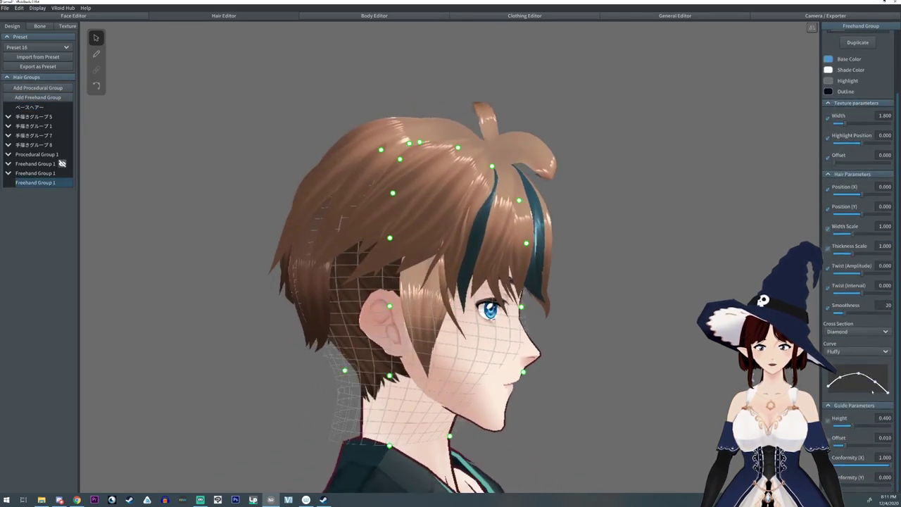
left_click_drag(883, 465, 833, 465)
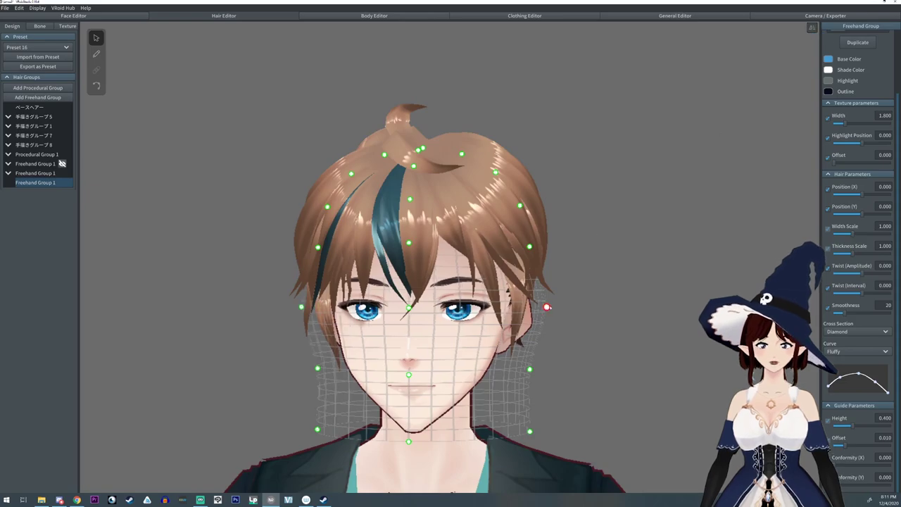
- Widen the new group's guide mesh by pulling its side control points outward from the head, from upper side down to neck level
left_click_drag(546, 307, 568, 306)
left_click_drag(530, 369, 594, 375)
left_click_drag(529, 431, 591, 442)
left_click_drag(519, 205, 603, 196)
left_click_drag(529, 246, 601, 246)
left_click_drag(569, 306, 603, 317)
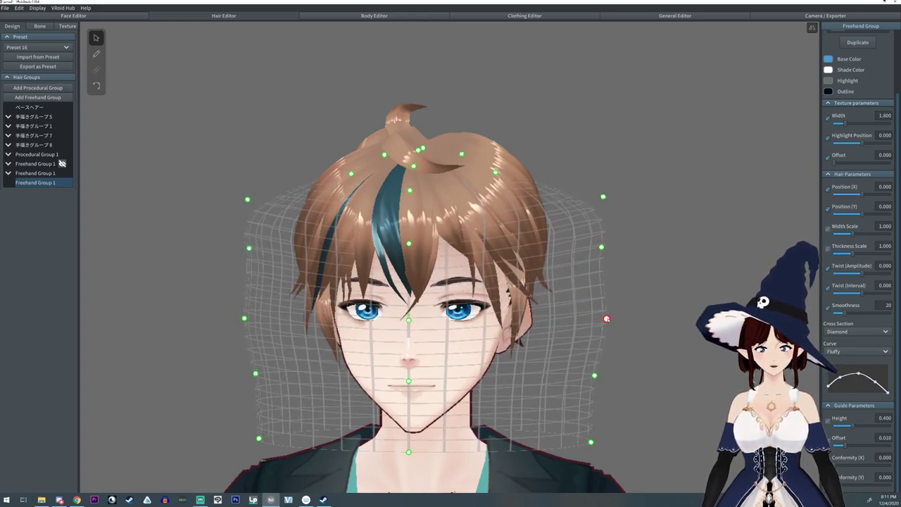
right_click_drag(604, 318, 640, 308)
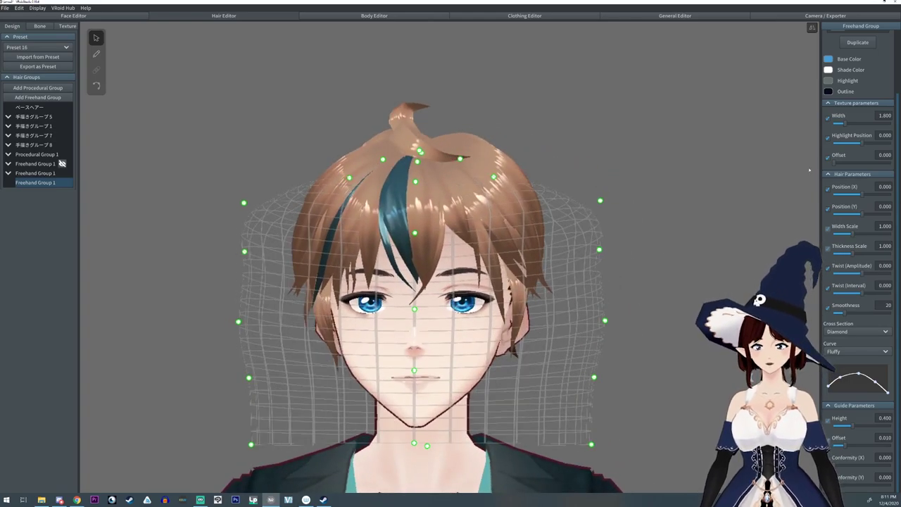
- Set the hair brush to a Flat cross section and a Straight curve, levelling the curve's points at full height
scroll(462, 243, "up", 3)
scroll(462, 244, "down", 2)
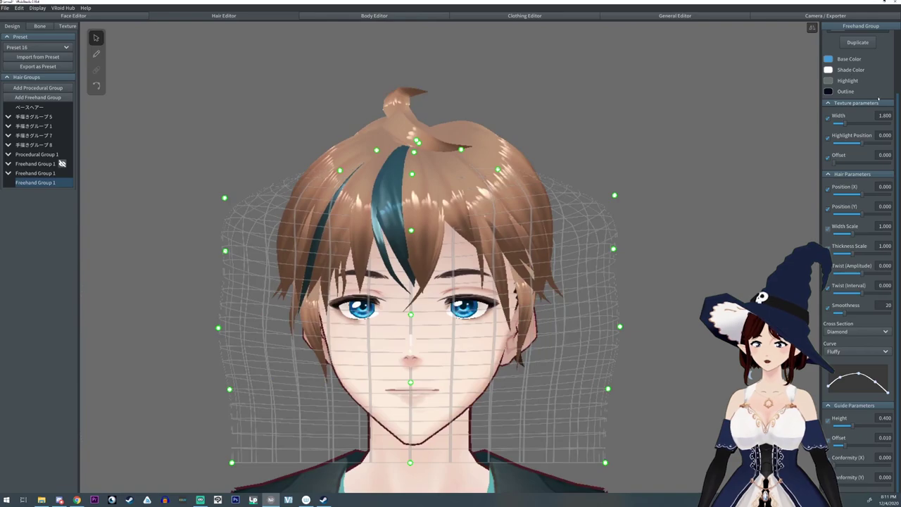
scroll(878, 99, "up", 2)
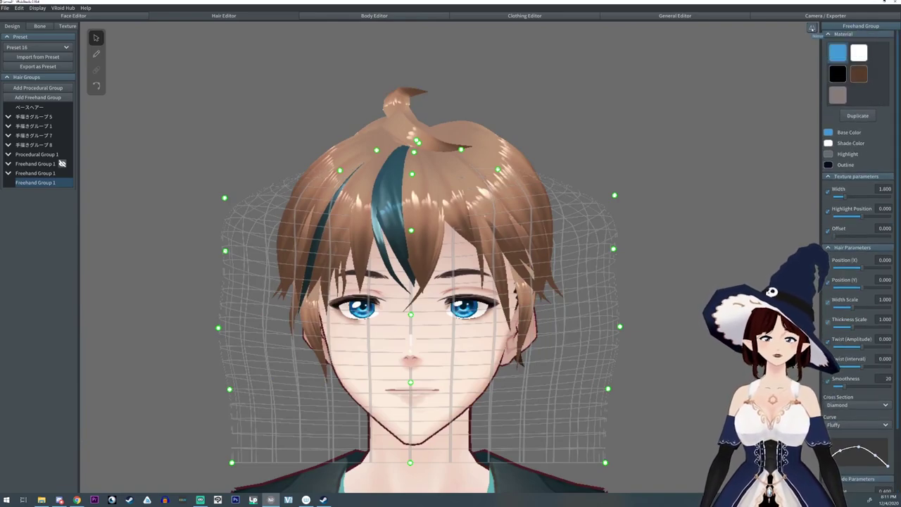
left_click(97, 54)
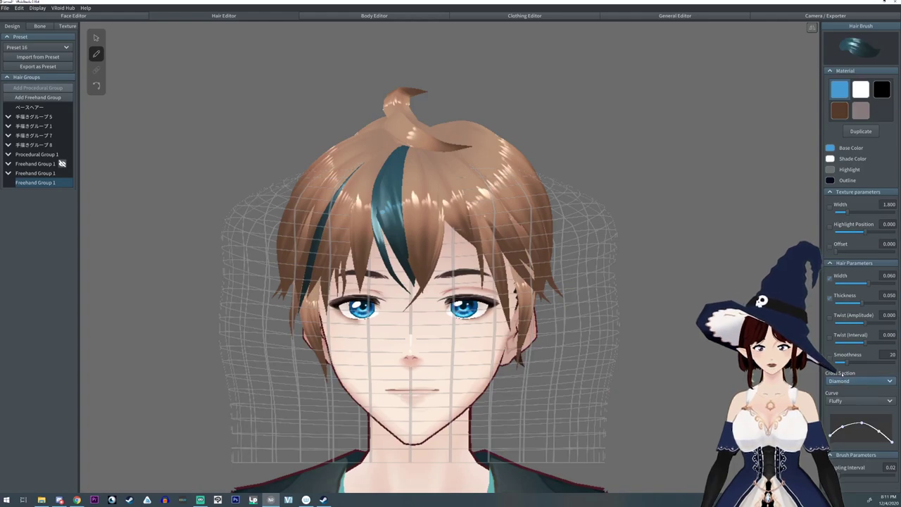
left_click(842, 380)
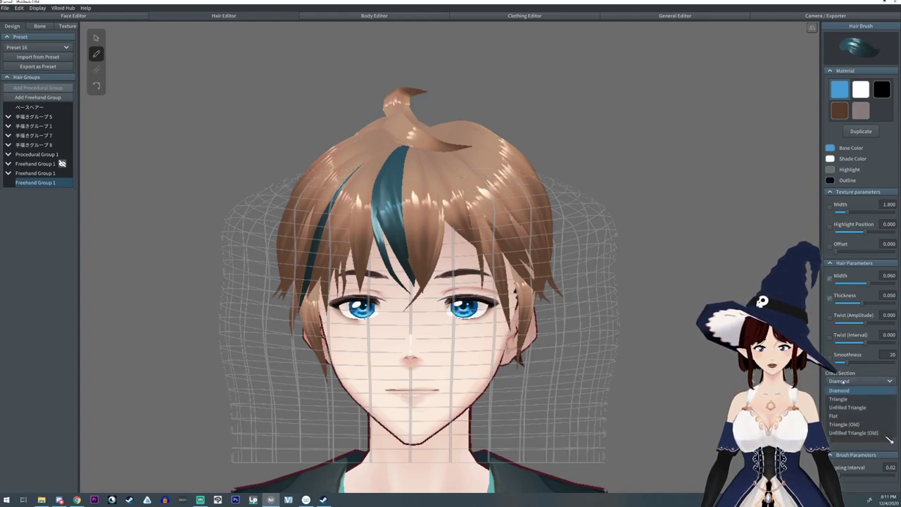
left_click(842, 418)
left_click(841, 400)
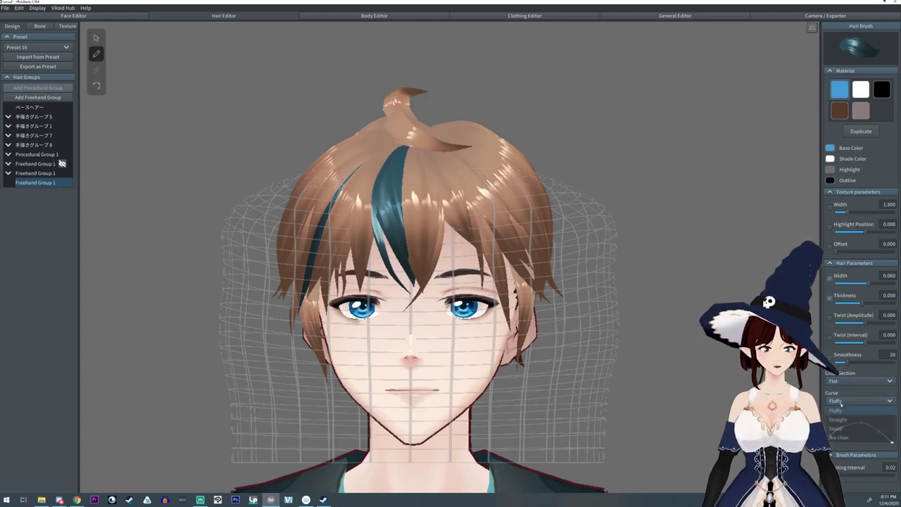
left_click(845, 415)
left_click_drag(829, 432, 829, 415)
left_click_drag(892, 422, 861, 412)
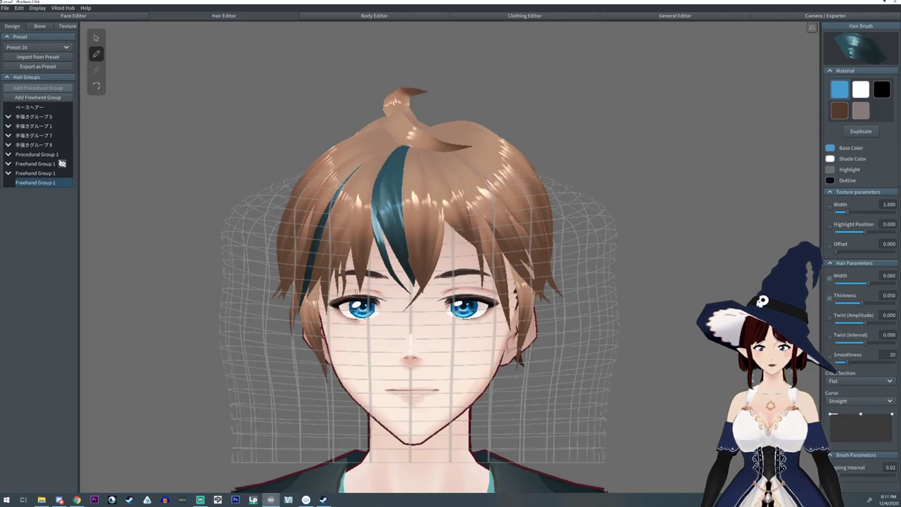
- Draw a flat strand across the eyes and adjust its control points so it spans the face's full width
left_click_drag(318, 304, 413, 304)
left_click(96, 85)
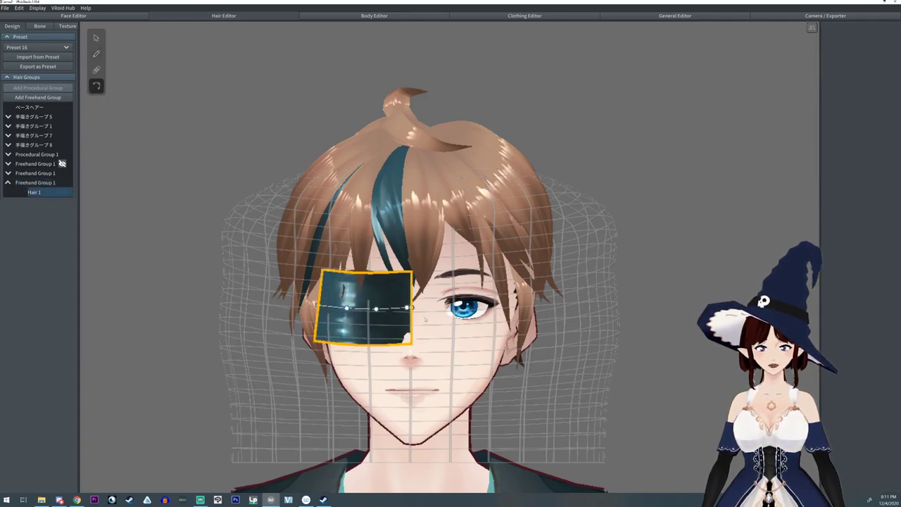
left_click_drag(413, 308, 534, 309)
left_click_drag(407, 309, 494, 307)
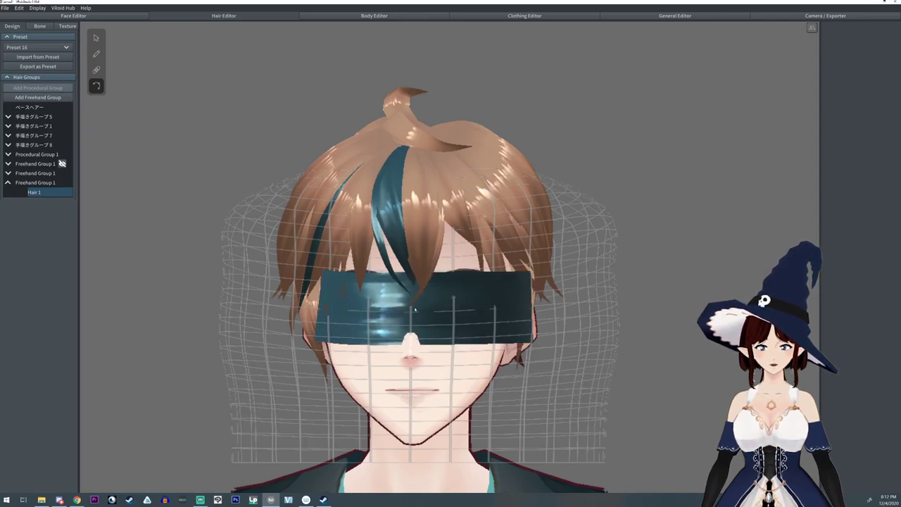
left_click(344, 310)
left_click_drag(344, 309, 357, 307)
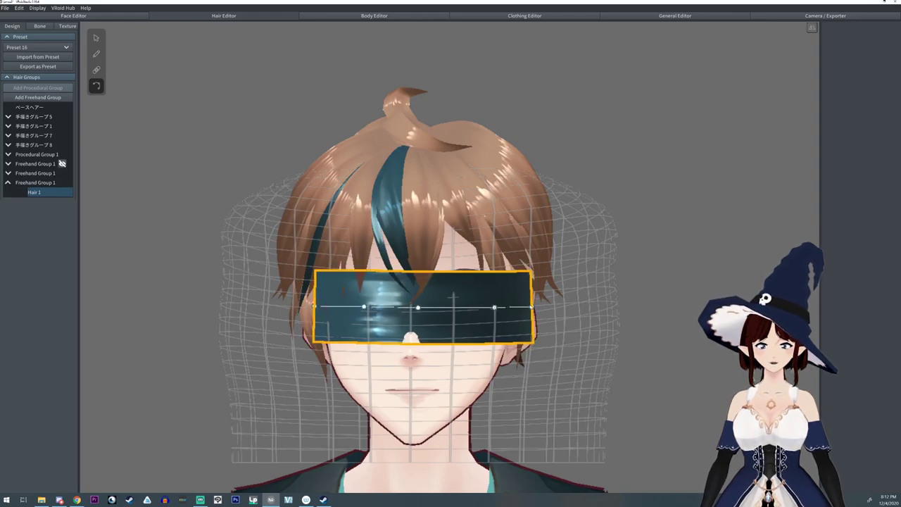
left_click_drag(532, 307, 522, 308)
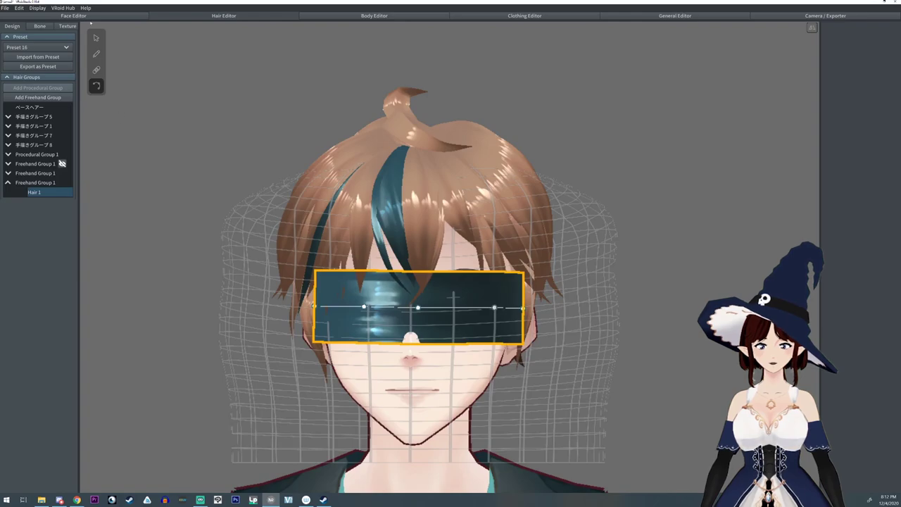
- Duplicate the strand's material and set the copy's base color to white FFFFFF
left_click(97, 37)
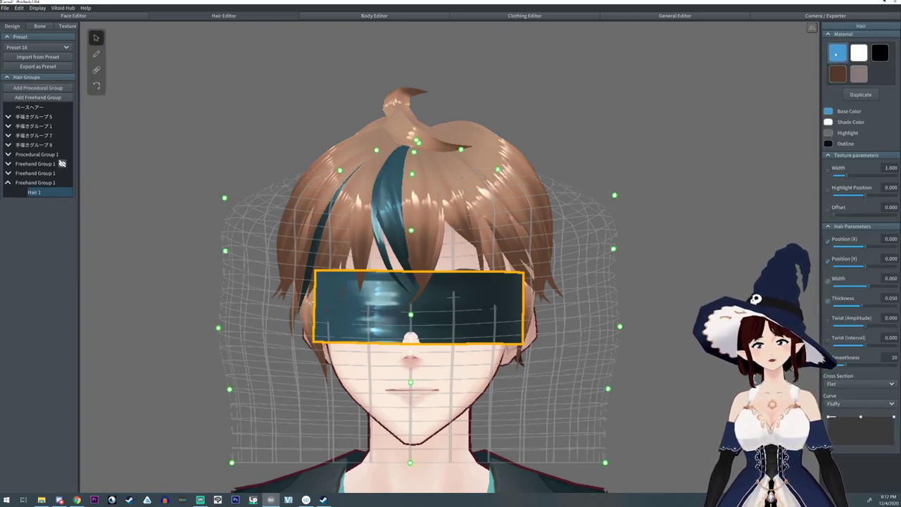
left_click(860, 94)
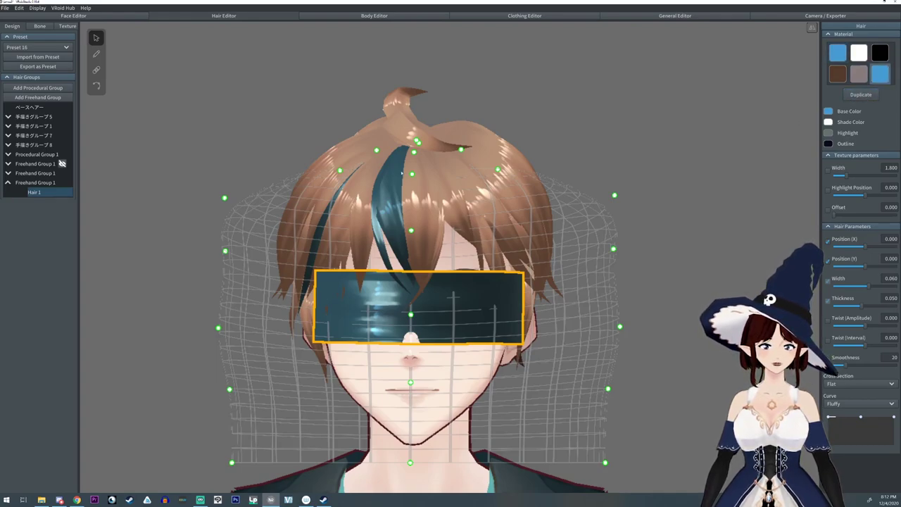
left_click(828, 112)
left_click_drag(783, 141, 627, 67)
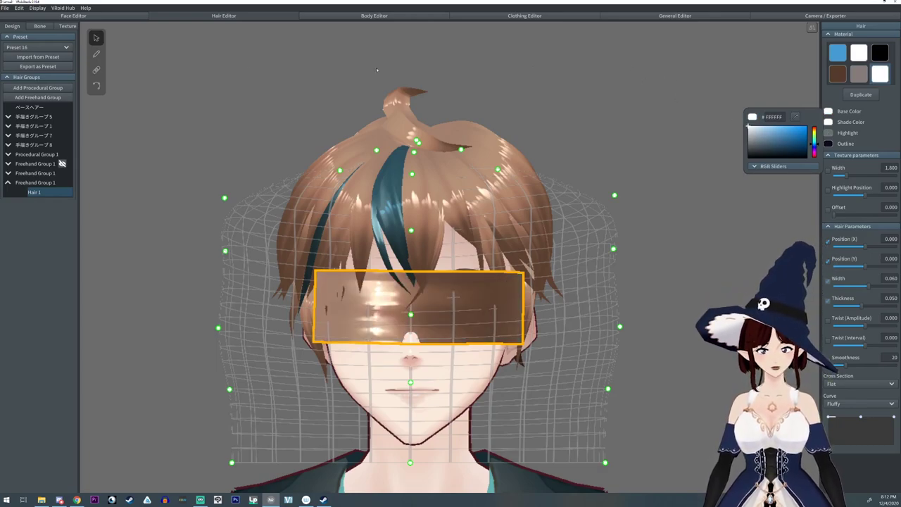
- Open the duplicated hair material's texture for editing on its Default Image layer
left_click(61, 27)
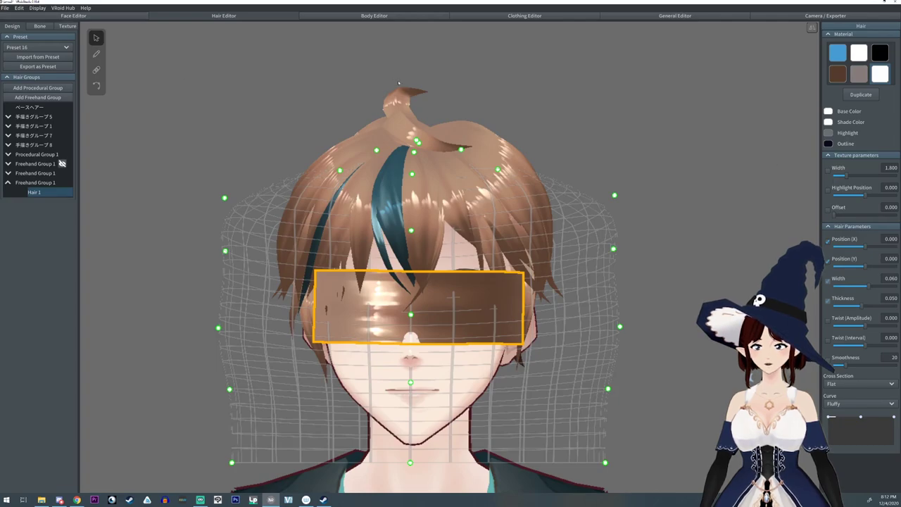
left_click(66, 26)
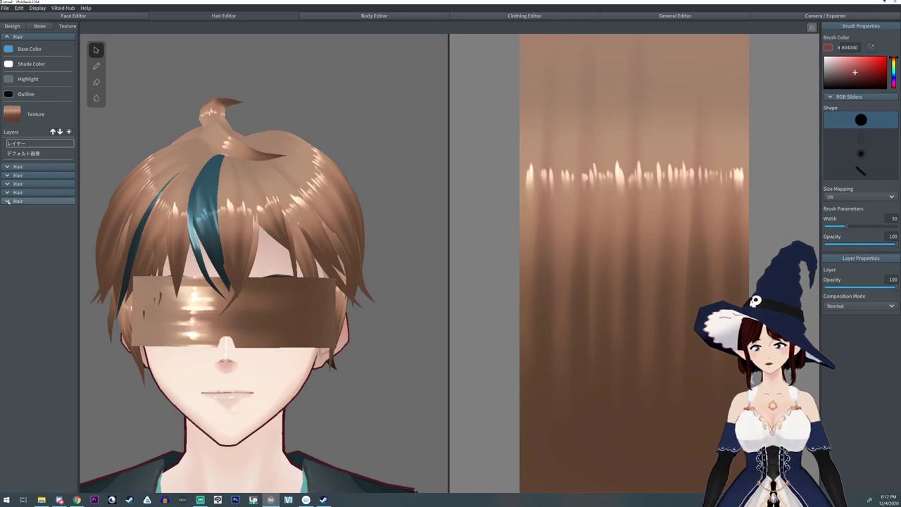
left_click(7, 200)
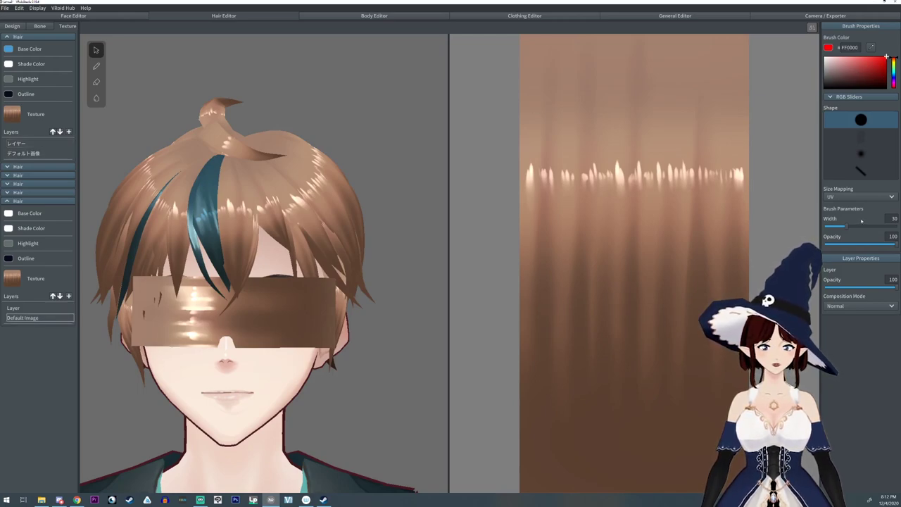
- Scribble over the texture in red FF0000 at brush width 100 as a test, and erase the whole layer to transparency
left_click_drag(860, 222, 898, 226)
mouse_move(684, 114)
left_mouse_down()
mouse_move(587, 185)
mouse_move(586, 266)
mouse_move(556, 445)
left_mouse_up()
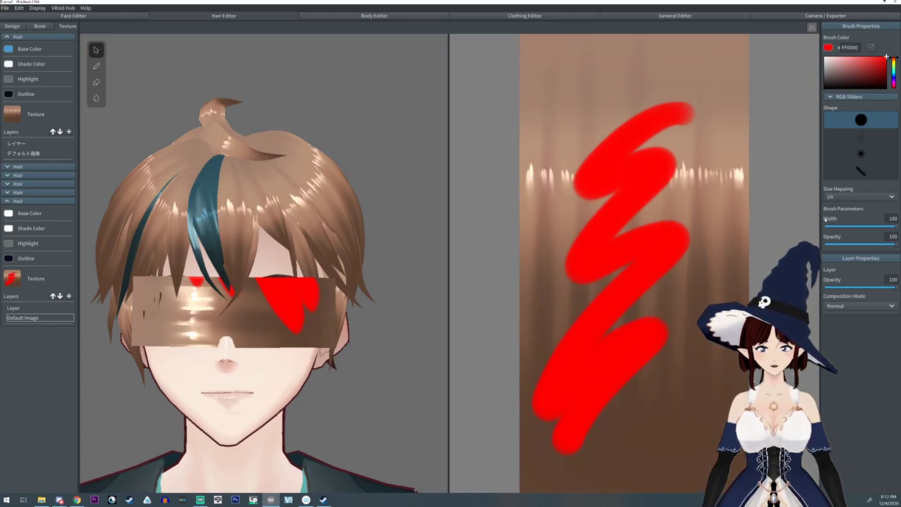
left_click(96, 82)
mouse_move(531, 44)
left_mouse_down()
mouse_move(756, 41)
mouse_move(523, 32)
mouse_move(529, 359)
mouse_move(584, 486)
mouse_move(669, 479)
mouse_move(541, 356)
mouse_move(563, 50)
mouse_move(760, 51)
mouse_move(737, 271)
mouse_move(563, 90)
mouse_move(563, 479)
mouse_move(569, 111)
mouse_move(602, 281)
mouse_move(608, 392)
mouse_move(635, 77)
mouse_move(647, 386)
mouse_move(683, 133)
mouse_move(722, 81)
mouse_move(716, 49)
left_mouse_up()
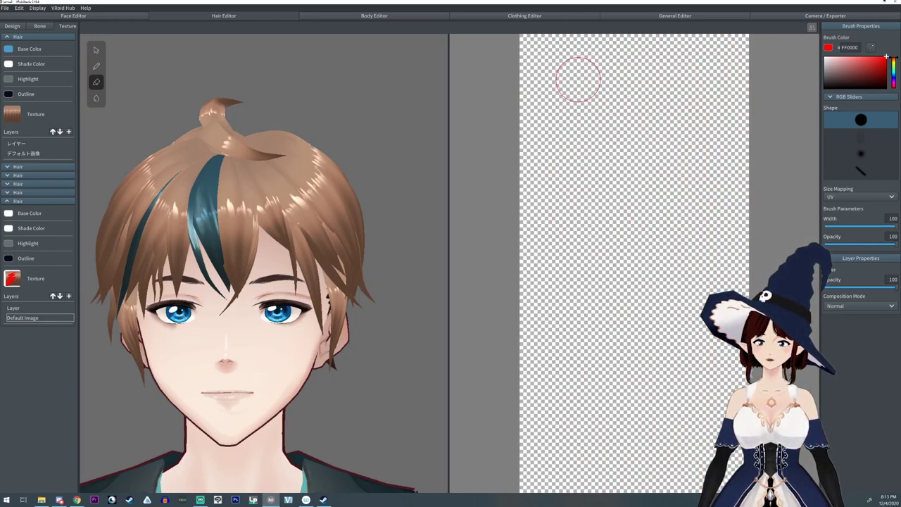
- Draw a vertical guide line down the middle of the texture in black 000000 with brush width 17
left_click(96, 65)
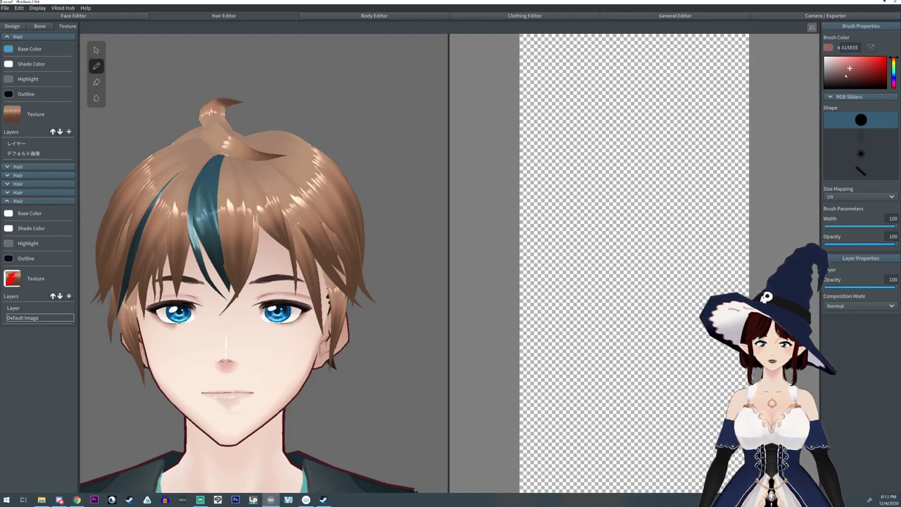
left_click(824, 87)
left_click_drag(849, 226, 838, 226)
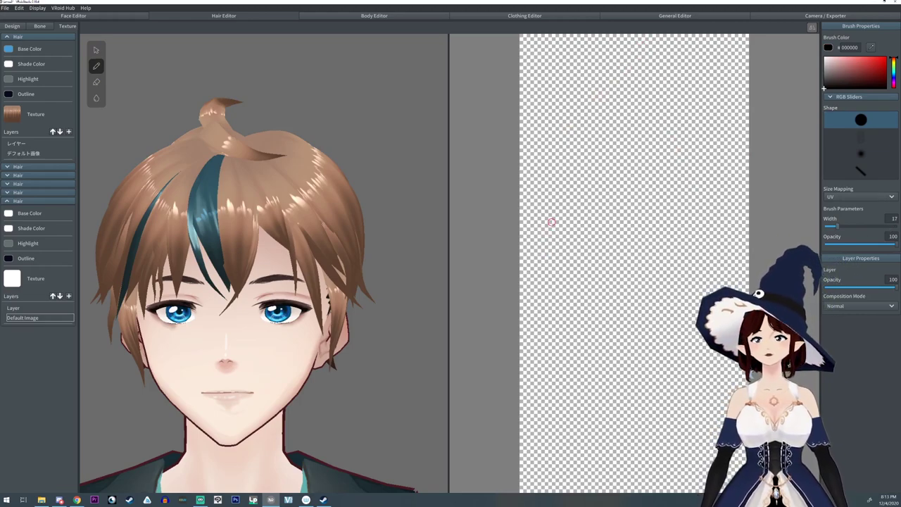
left_click_drag(642, 41, 652, 442)
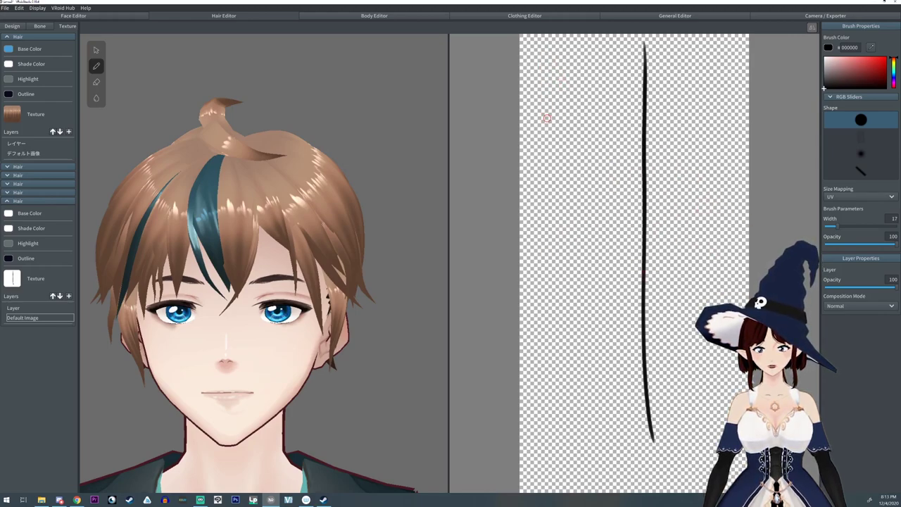
- Draw two rectangular black lens frames joined by a short bridge on one side of the vertical guide line
mouse_move(544, 117)
left_mouse_down()
mouse_move(542, 85)
mouse_move(606, 62)
mouse_move(619, 116)
mouse_move(613, 200)
left_mouse_up()
mouse_move(542, 91)
left_mouse_down()
mouse_move(542, 127)
mouse_move(571, 205)
mouse_move(617, 203)
mouse_move(588, 246)
mouse_move(619, 287)
mouse_move(622, 406)
mouse_move(563, 426)
left_mouse_up()
mouse_move(553, 264)
left_mouse_down()
mouse_move(553, 415)
mouse_move(561, 425)
mouse_move(590, 424)
left_mouse_up()
- Erase the vertical guide line, keeping the glasses frame drawing on the texture
left_click(96, 82)
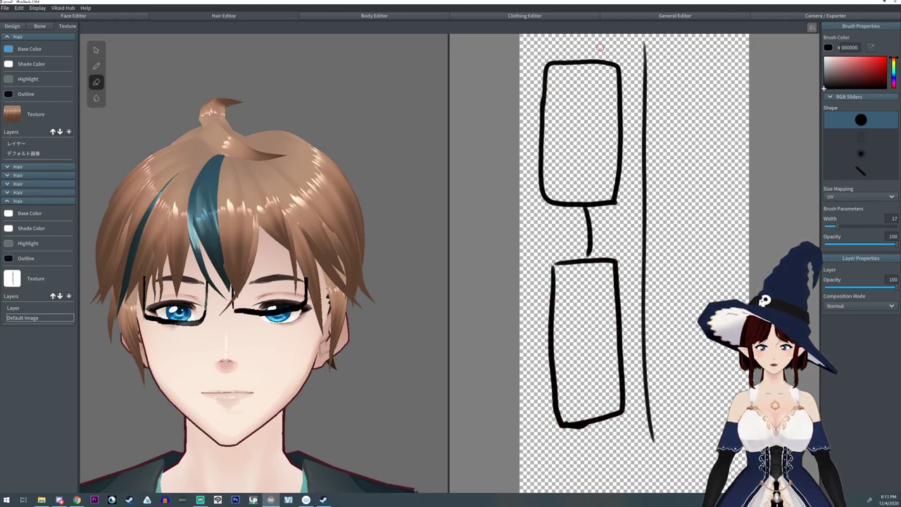
mouse_move(644, 44)
left_mouse_down()
mouse_move(640, 414)
mouse_move(641, 232)
left_mouse_up()
mouse_move(650, 60)
left_mouse_down()
mouse_move(640, 150)
mouse_move(620, 150)
left_mouse_up()
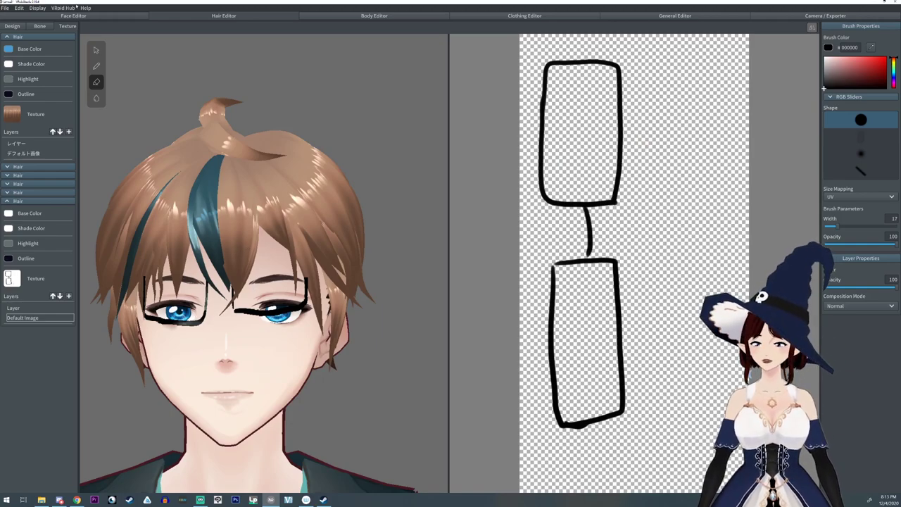
- Return to the hair design view and set the glasses' freehand group's texture width to 1.000
left_click(12, 26)
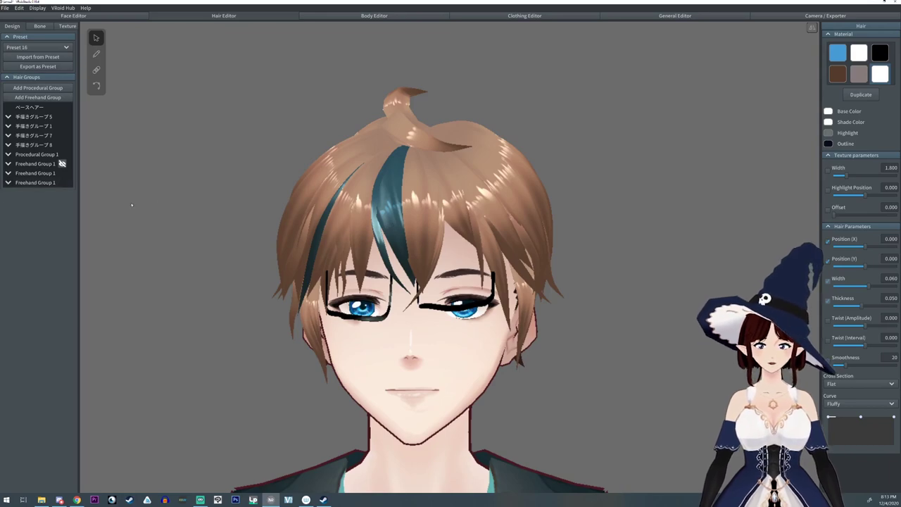
left_click(35, 182)
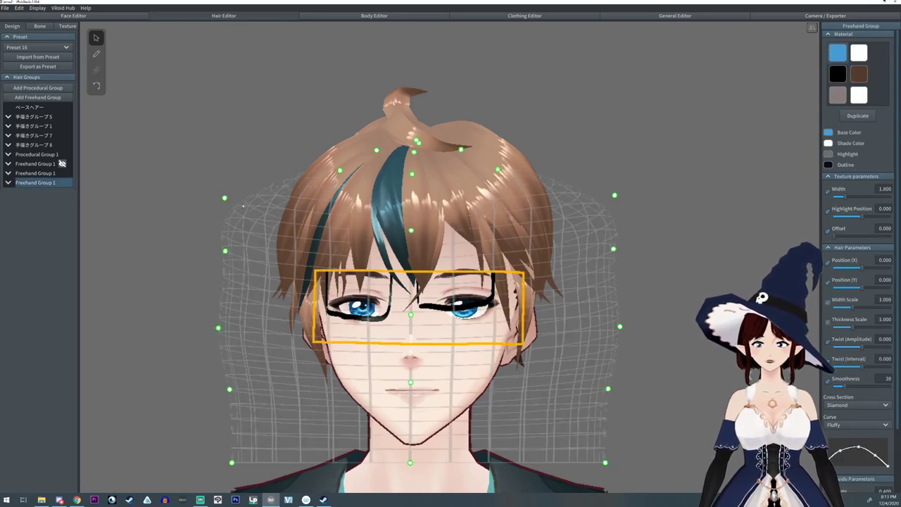
left_click_drag(846, 202, 833, 202)
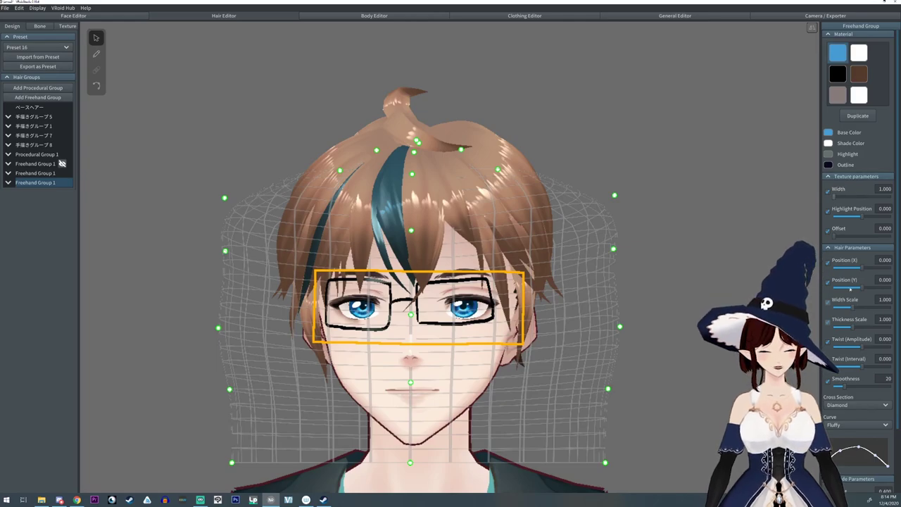
- Increase the glasses group's width scale slightly and extend the strand's end outward beside the character's left eye
left_click_drag(851, 307, 853, 307)
left_click(95, 85)
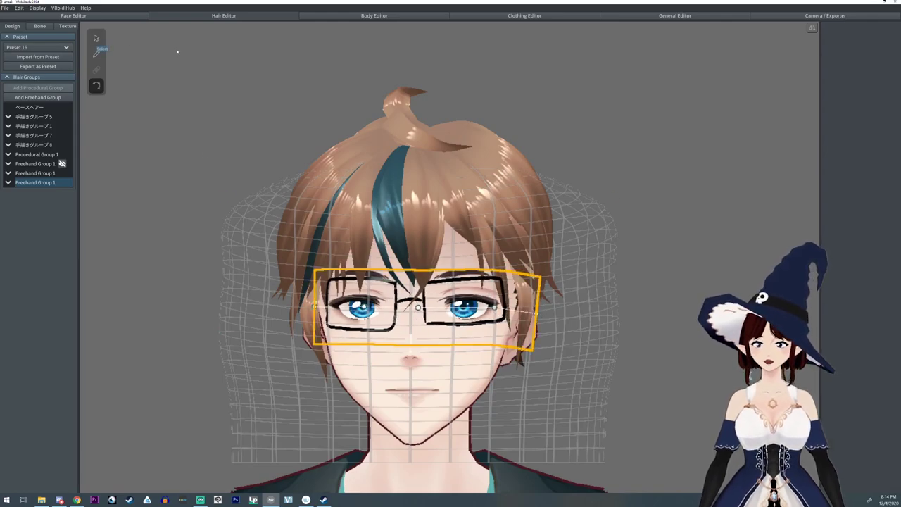
- Set the glasses group's highlight position to -0.008, select its white material and change the highlight color to black (000000)
left_click(97, 40)
left_click_drag(860, 217, 864, 218)
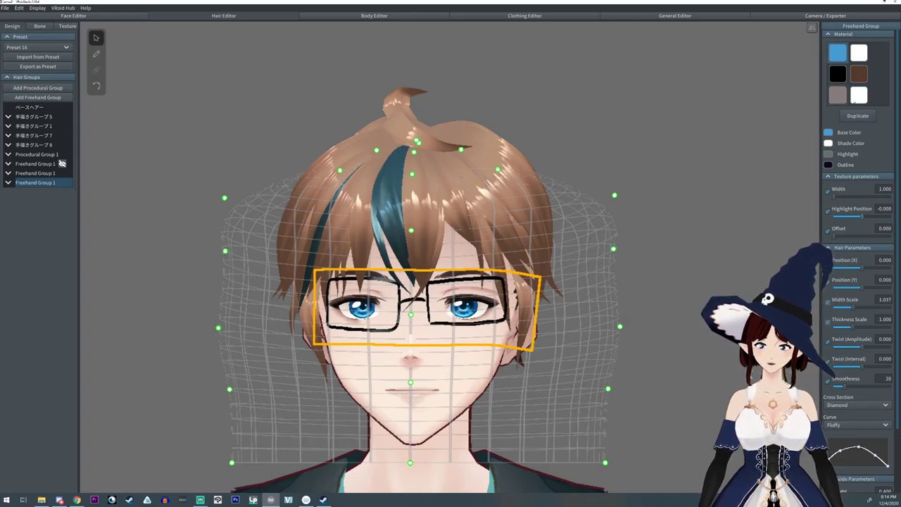
left_click(860, 97)
left_click(828, 154)
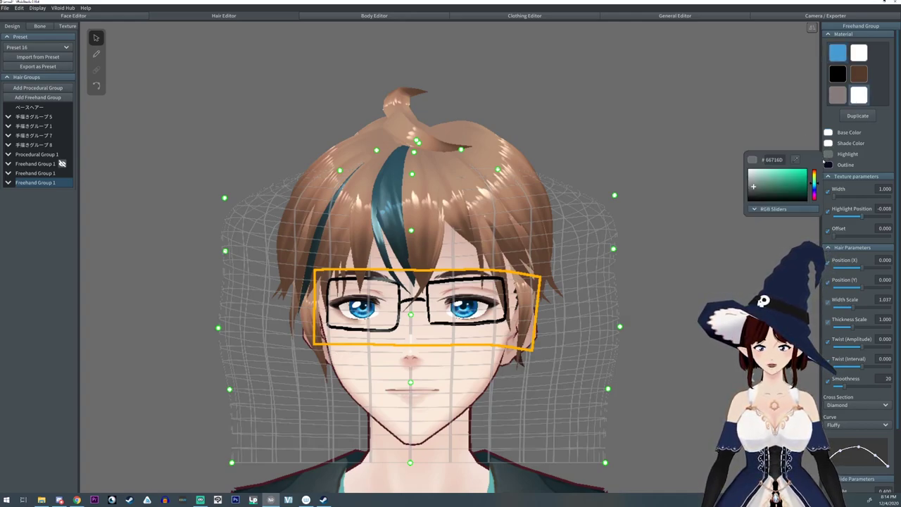
left_click_drag(751, 198, 729, 233)
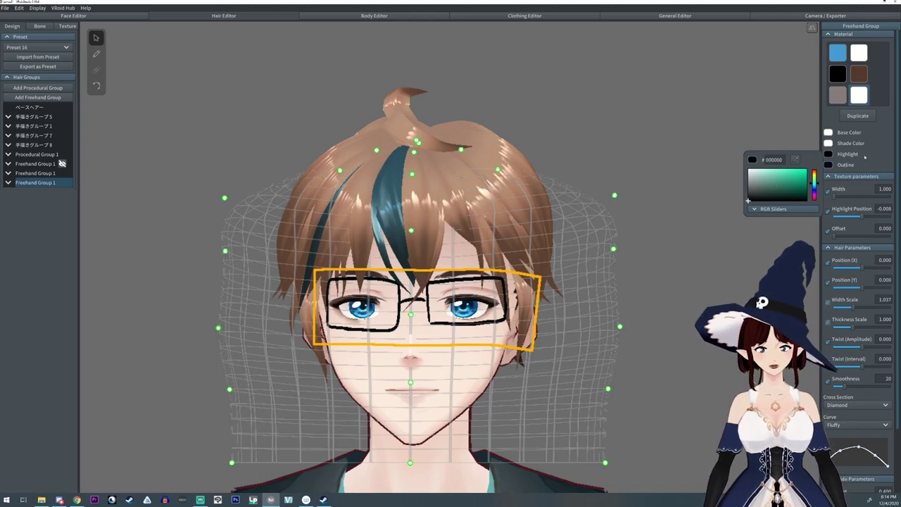
left_click(627, 274)
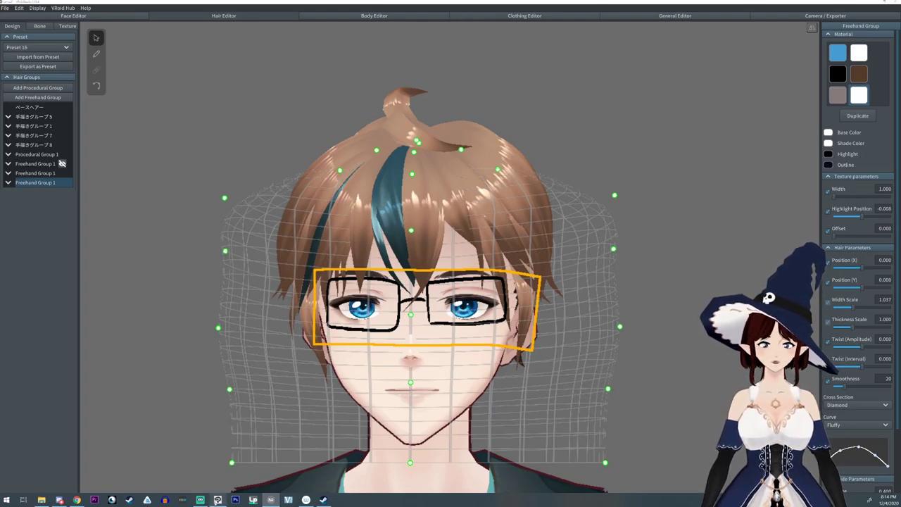
- Switch to Clip Studio Paint, open ribbon.png as a template, clear its artwork and turn the canvas view to landscape
mouse_move(218, 500)
left_click(220, 484)
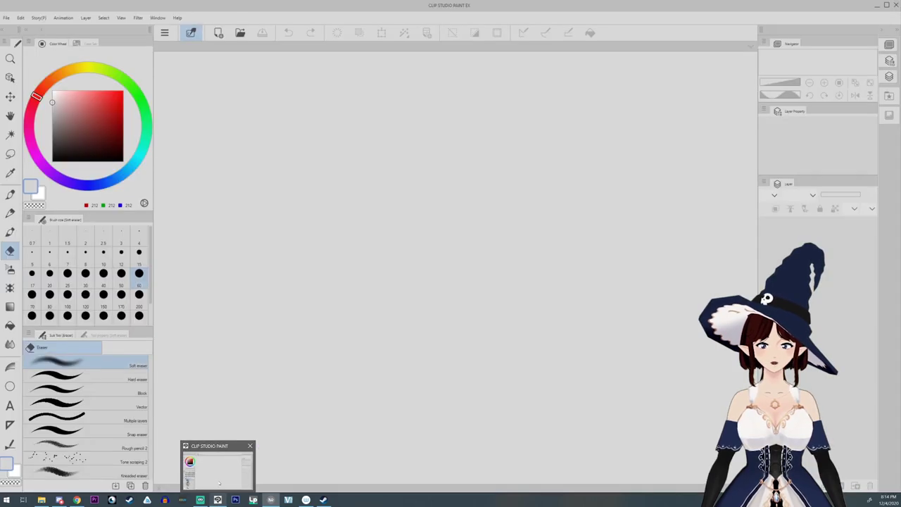
left_click(240, 32)
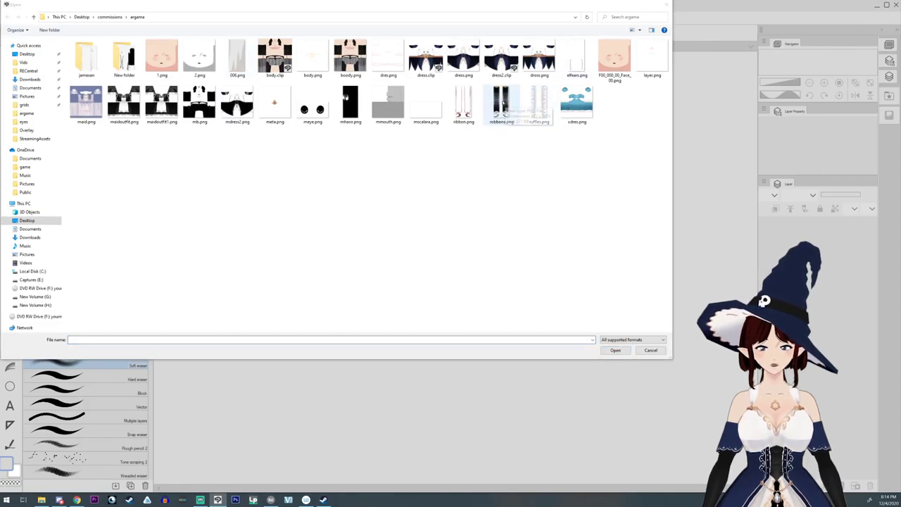
double_click(465, 105)
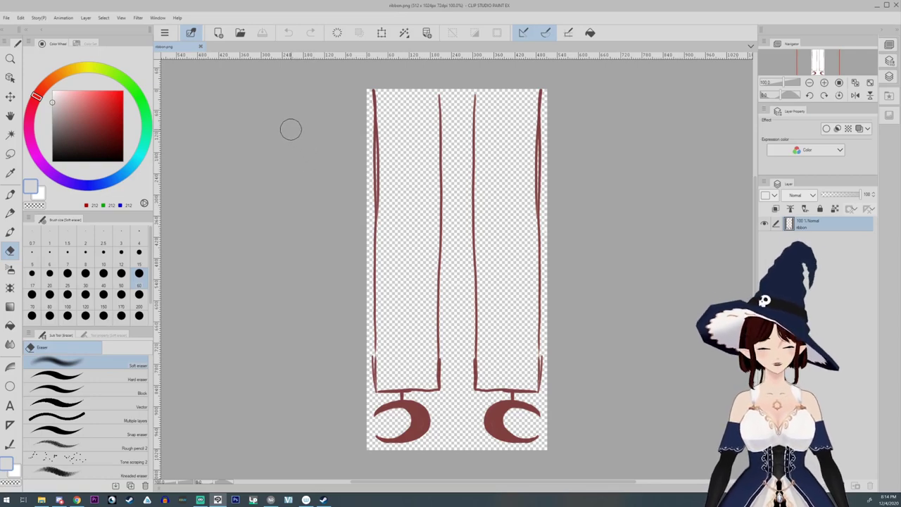
left_click(337, 32)
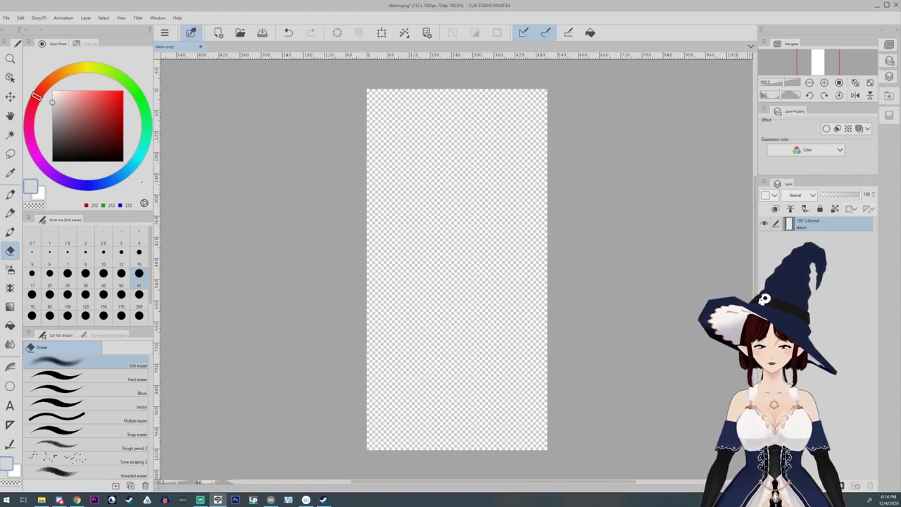
mouse_move(457, 268)
left_mouse_down()
mouse_move(396, 275)
mouse_move(352, 333)
mouse_move(442, 267)
left_mouse_up()
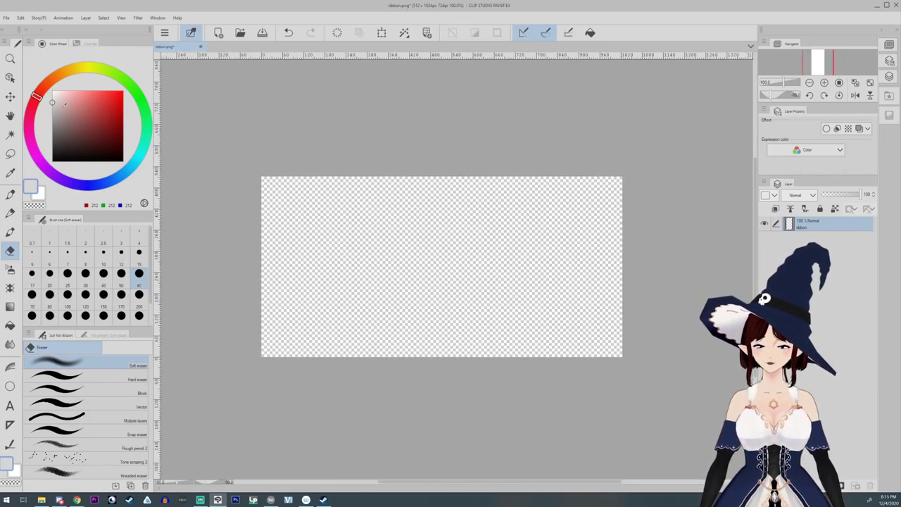
- Draw a black ellipse outline with brush size 4 as one lens in the lower half of the canvas
left_click(52, 160)
left_click(10, 194)
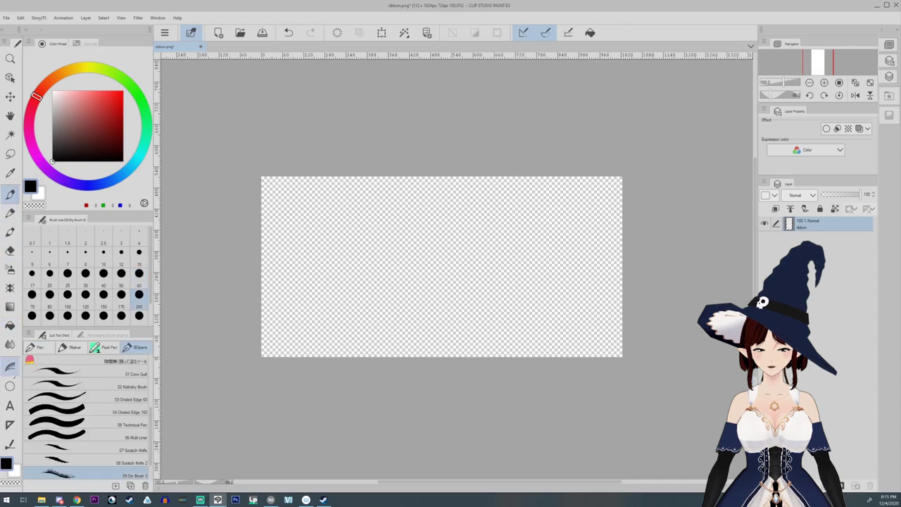
left_click(10, 386)
left_click(100, 335)
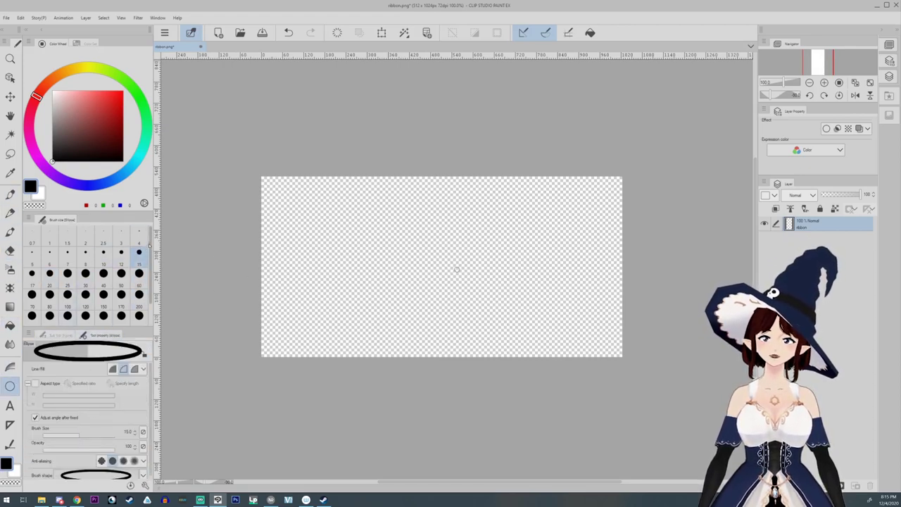
left_click(120, 252)
left_click(139, 251)
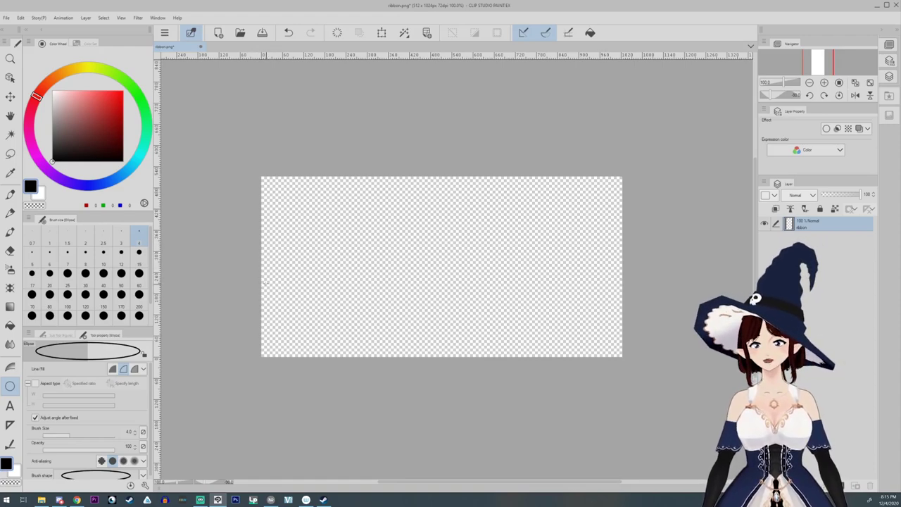
left_click_drag(262, 273, 428, 350)
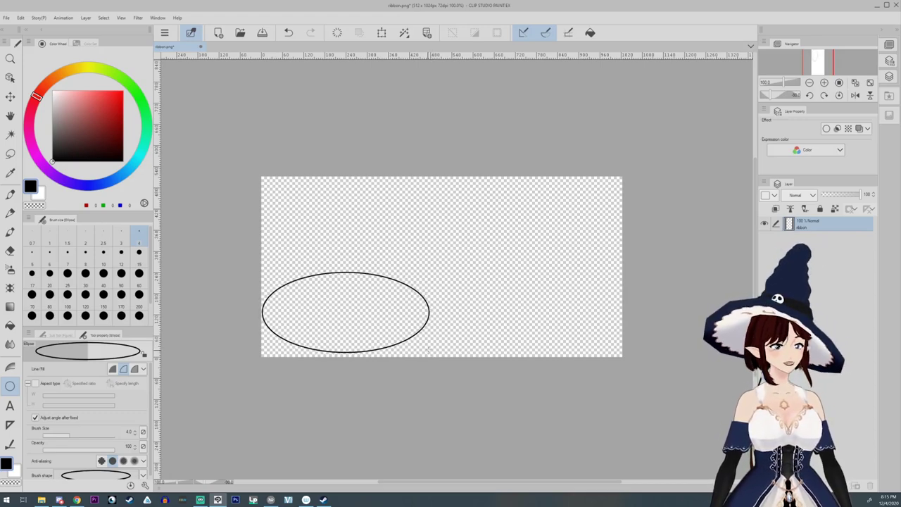
- Duplicate the lens layer and move the copy horizontally beside the original as the second lens
right_click(826, 230)
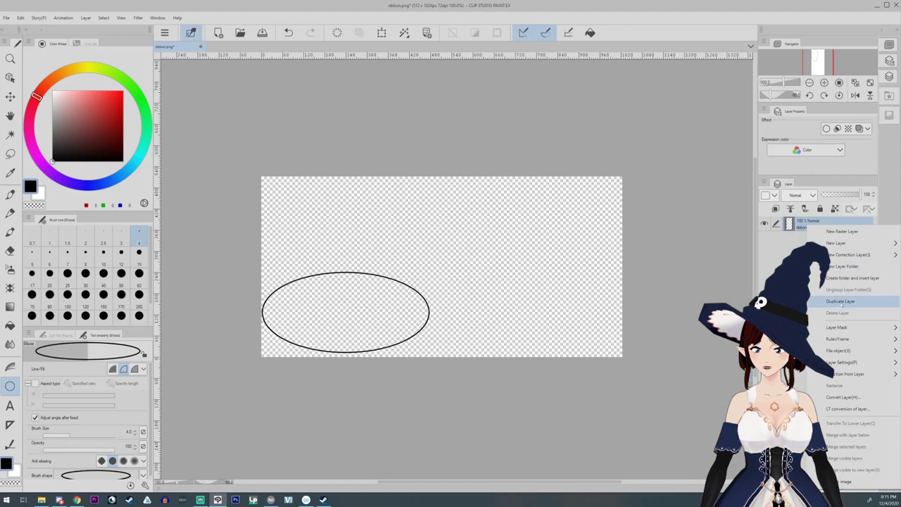
left_click(876, 301)
key("k")
left_click_drag(373, 343, 554, 347)
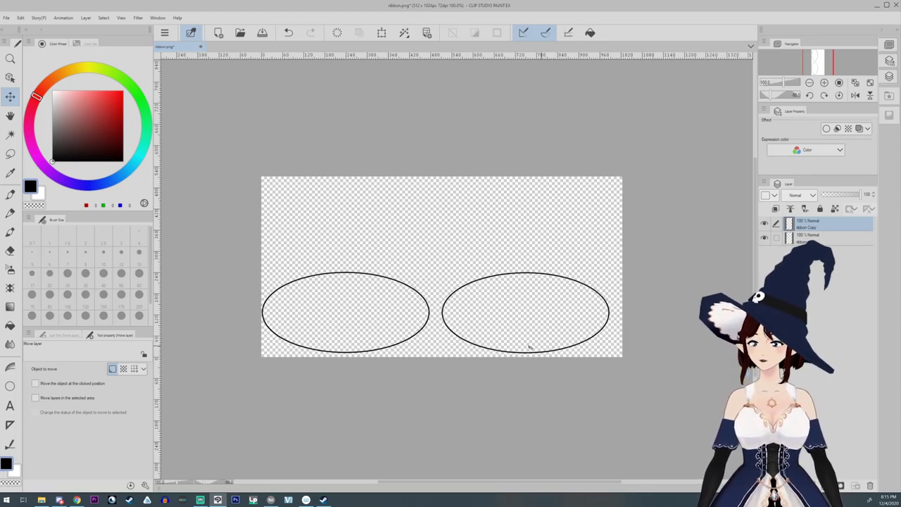
- Draw a short arched black bridge between the lenses with the G-pen at size 8, and merge the two lens layers
key("p")
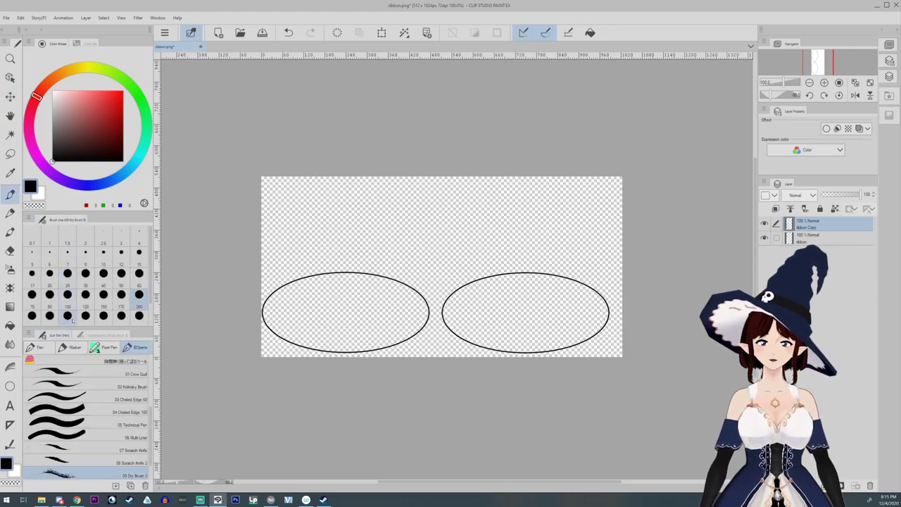
left_click(36, 346)
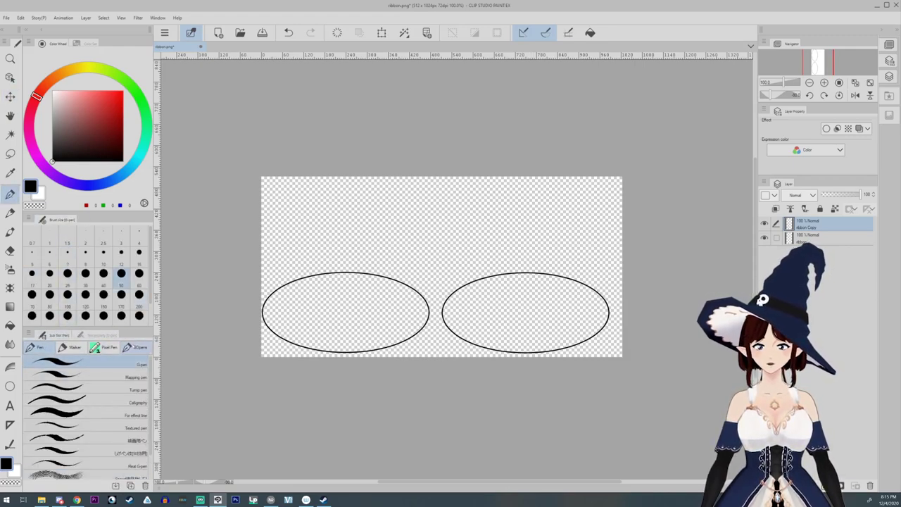
left_click(139, 232)
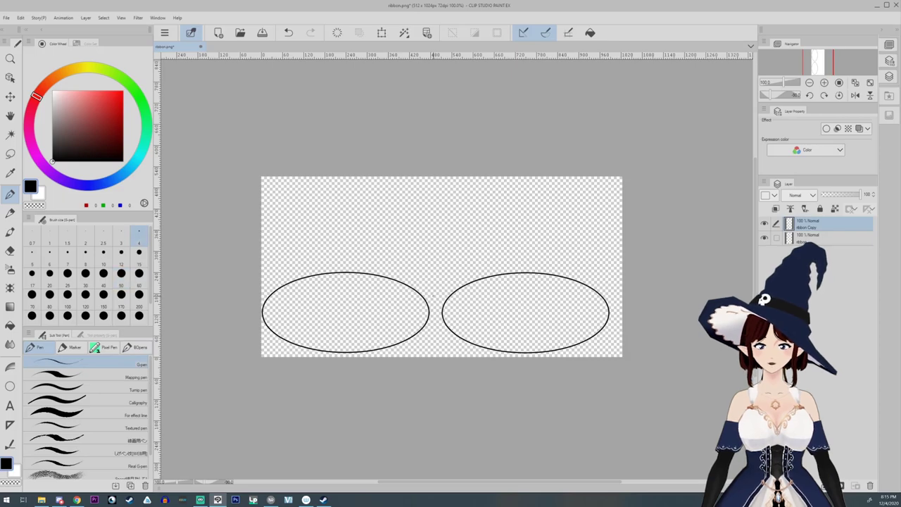
mouse_move(449, 308)
left_mouse_down("ctrl")
mouse_move(520, 303)
mouse_move(513, 225)
mouse_move(493, 211)
left_mouse_up("ctrl")
left_click(85, 252)
mouse_move(380, 281)
left_mouse_down()
mouse_move(387, 253)
mouse_move(400, 245)
mouse_move(317, 268)
mouse_move(360, 169)
mouse_move(395, 144)
left_mouse_up()
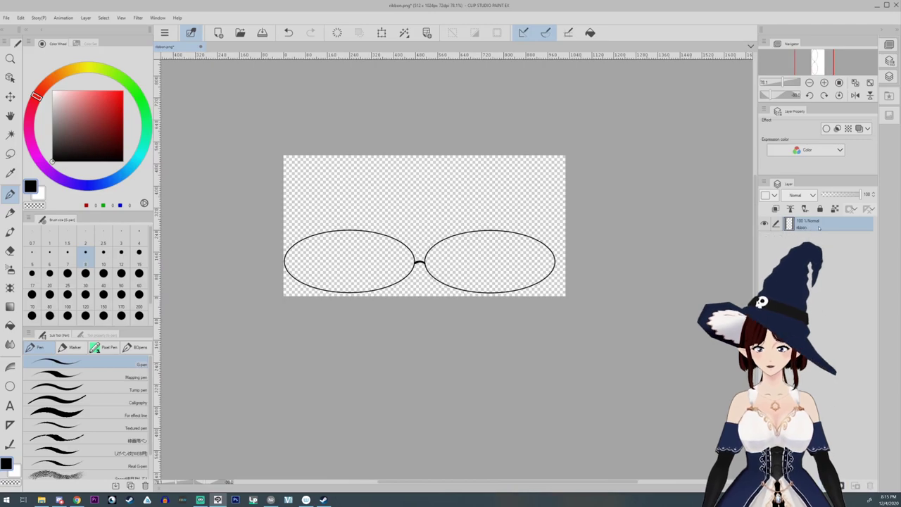
- Duplicate the merged glasses frame layer and hide the copy
right_click(817, 227)
left_click(816, 299)
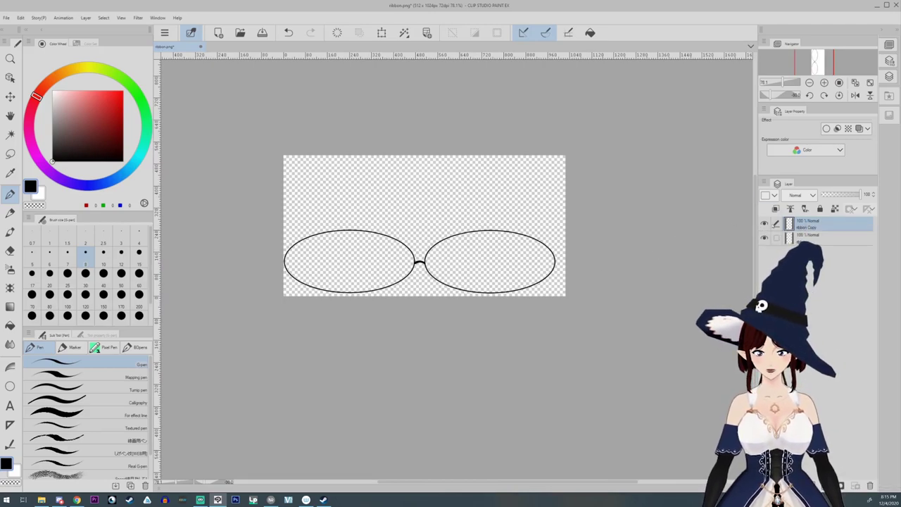
left_click(764, 224)
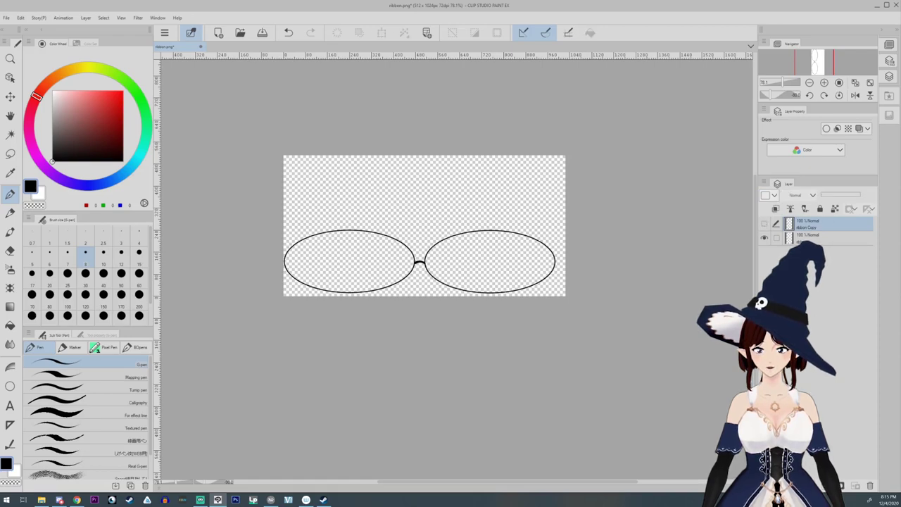
- Add a new layer beneath the frame and fill both lenses with white
key("ctrl+shift+n")
left_click_drag(823, 224, 824, 259)
key("x")
key("g")
left_click(369, 267)
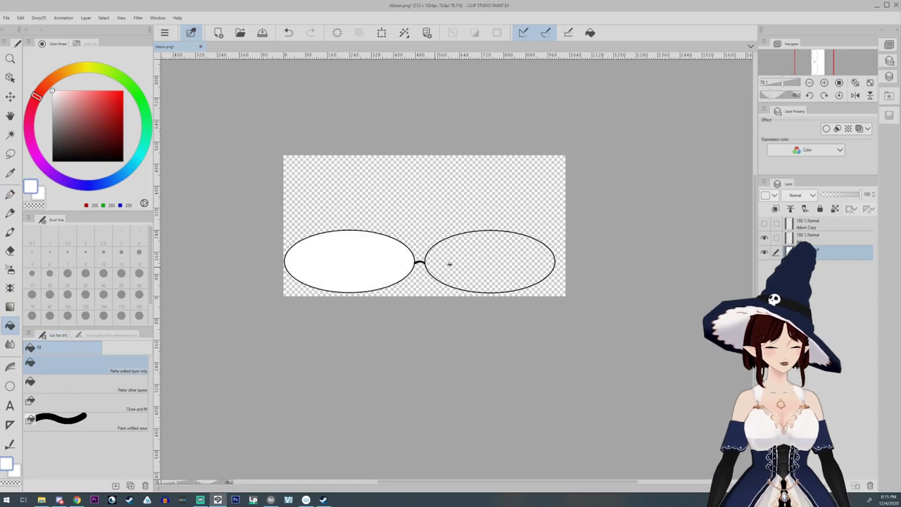
left_click(458, 262)
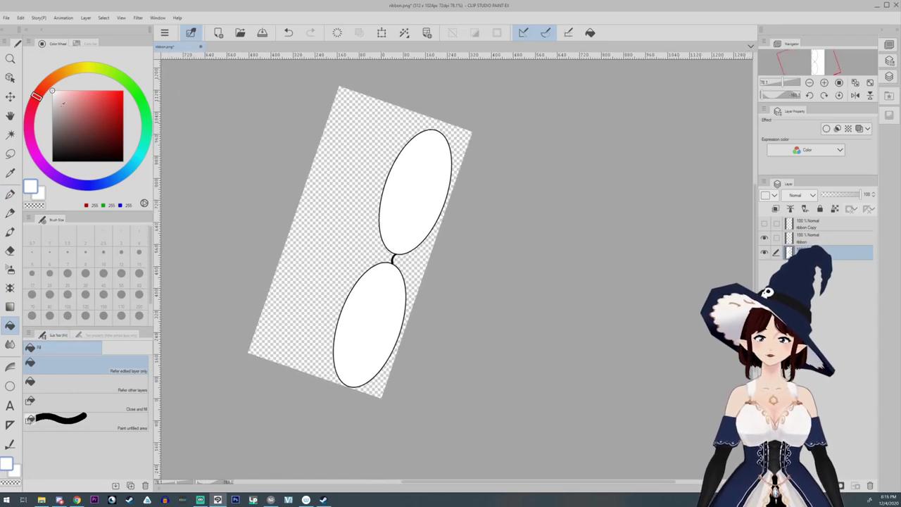
- Draw a gray spiral inside each white lens with the G-pen
left_click_drag(56, 109, 51, 124)
left_click(10, 195)
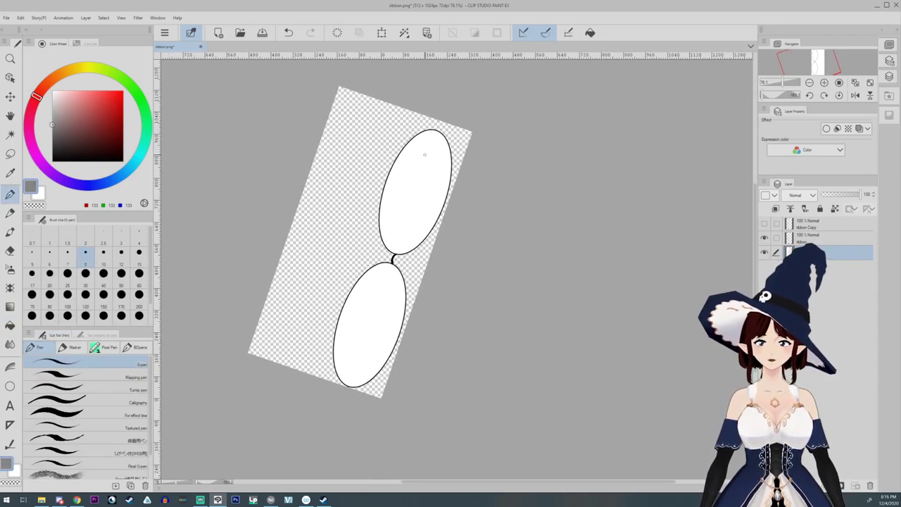
mouse_move(424, 153)
left_mouse_down()
mouse_move(396, 186)
mouse_move(433, 164)
mouse_move(416, 199)
left_mouse_up()
mouse_move(371, 285)
left_mouse_down()
mouse_move(350, 325)
mouse_move(372, 327)
left_mouse_up()
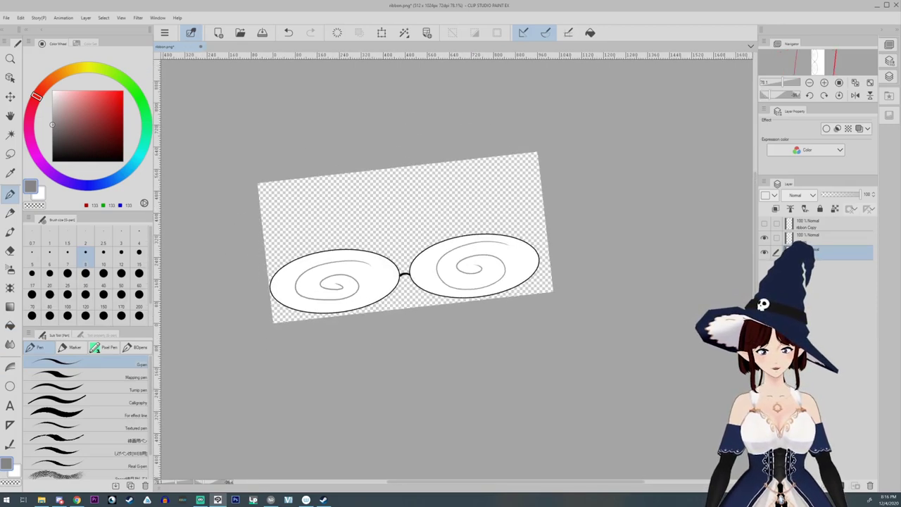
middle_click_drag(404, 237, 496, 274)
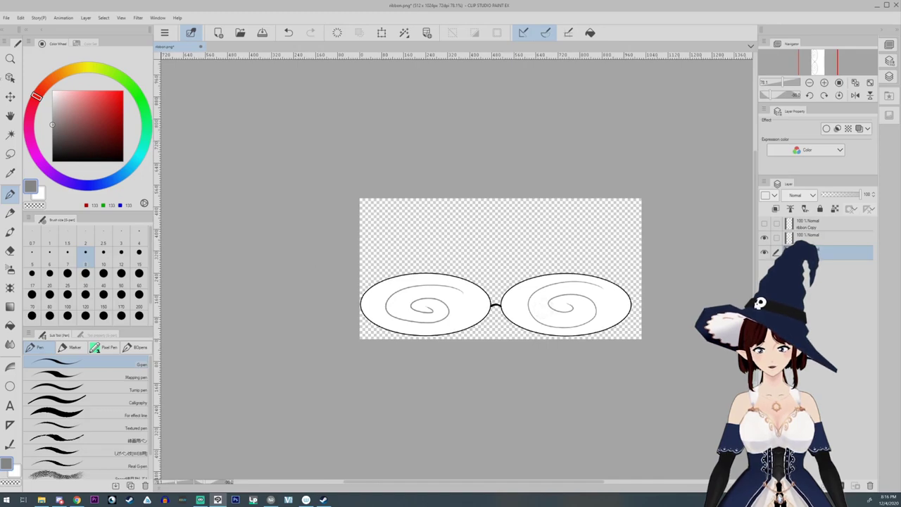
- Export the spiral-lens glasses as a single-layer PNG named glasses1, keeping the default export settings
left_click(6, 17)
mouse_move(64, 139)
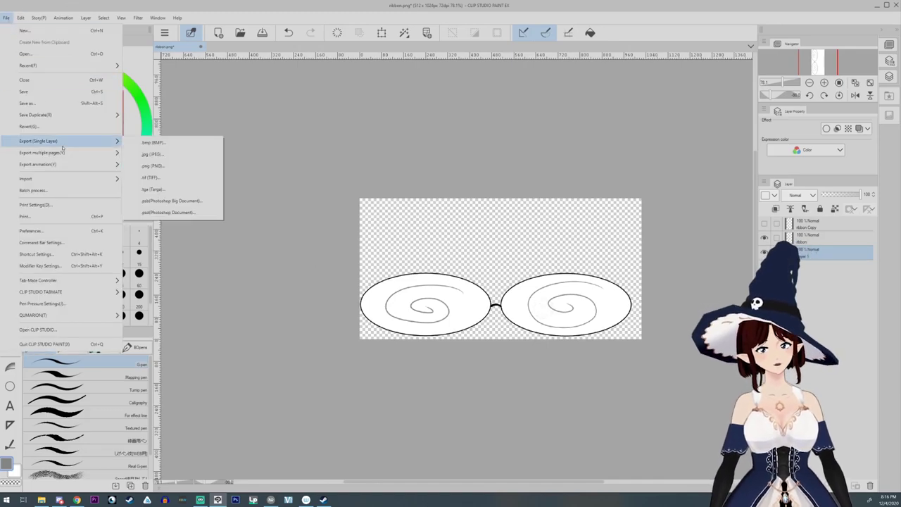
left_click(190, 163)
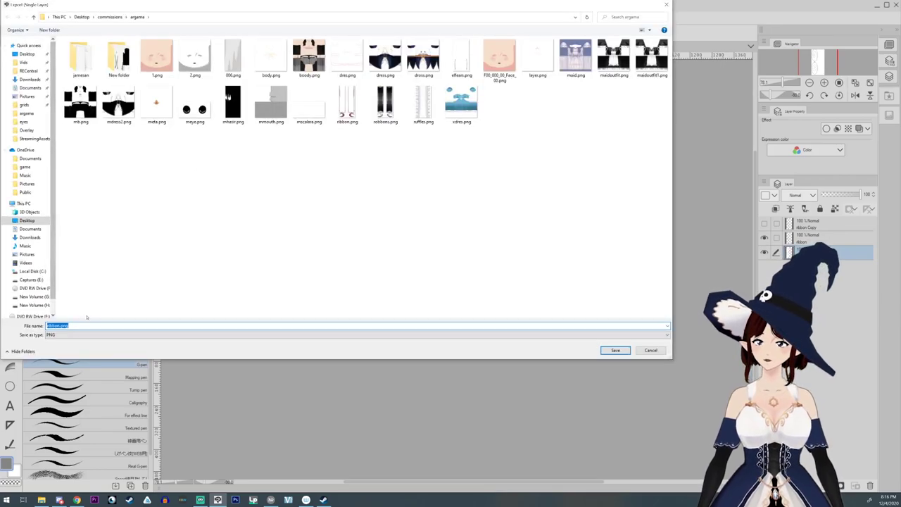
type("d")
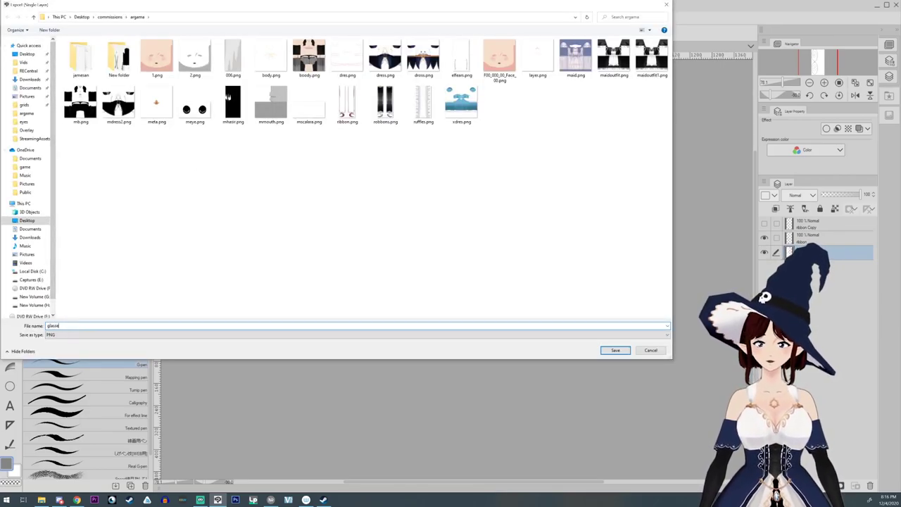
key("Return")
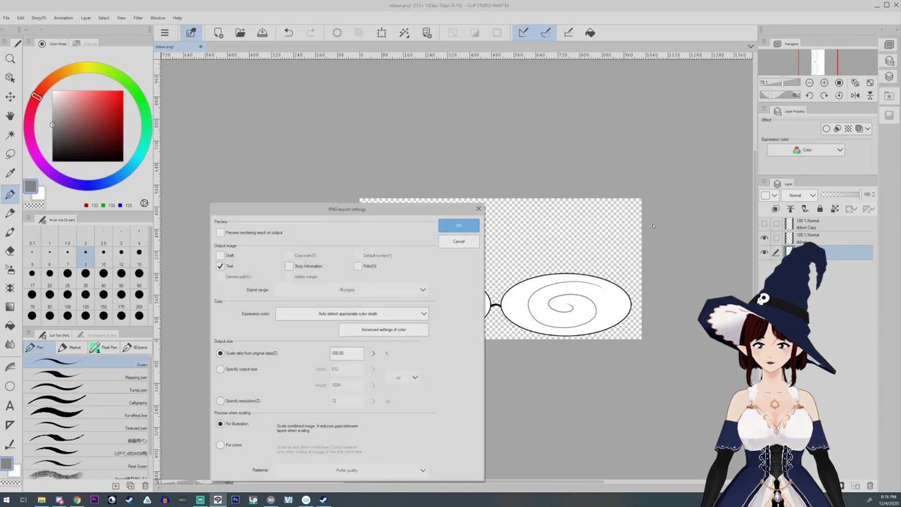
key("Return")
- Show only the frame copy layer without lenses and export it as a separate single-layer PNG, basing the file name on glasses1
left_click_drag(764, 238, 765, 252)
left_click(7, 17)
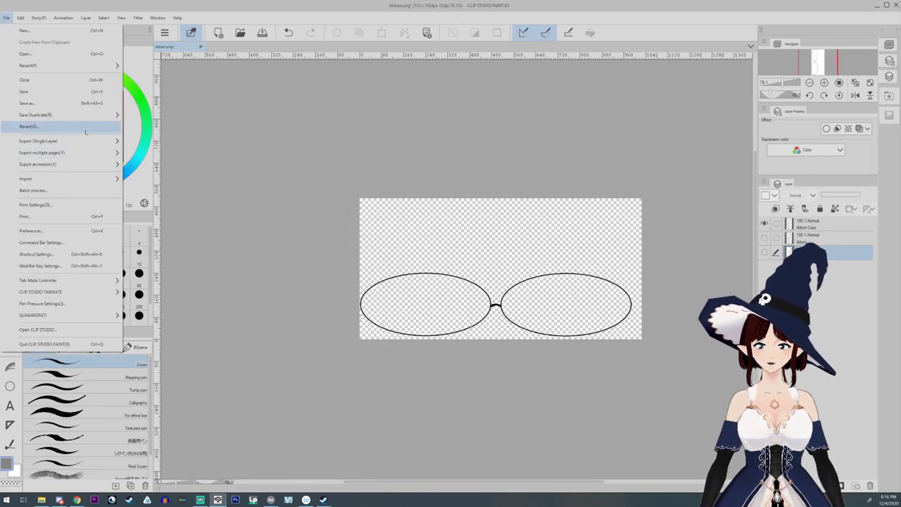
mouse_move(64, 141)
left_click(178, 167)
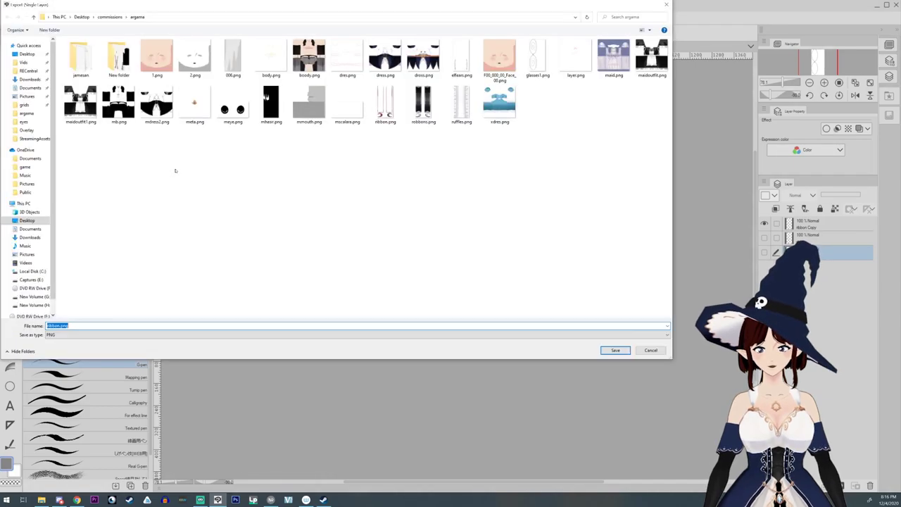
left_click(537, 57)
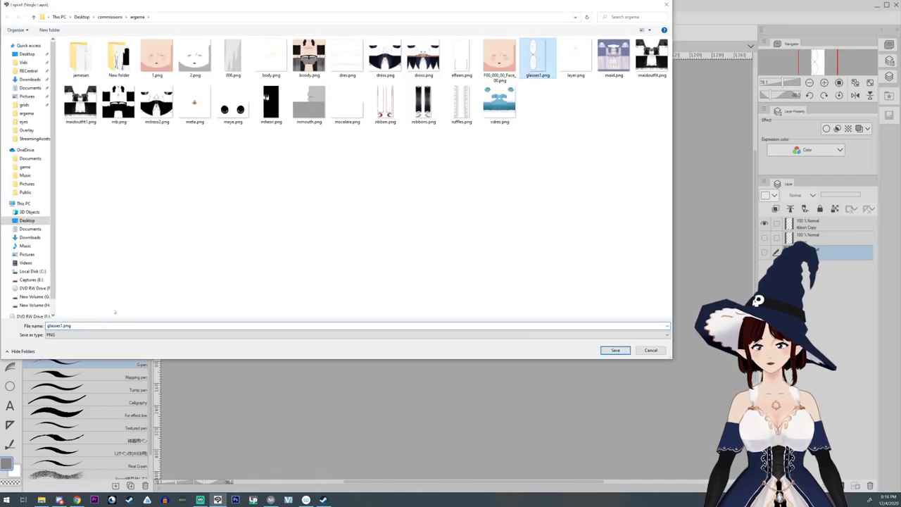
left_click(62, 326)
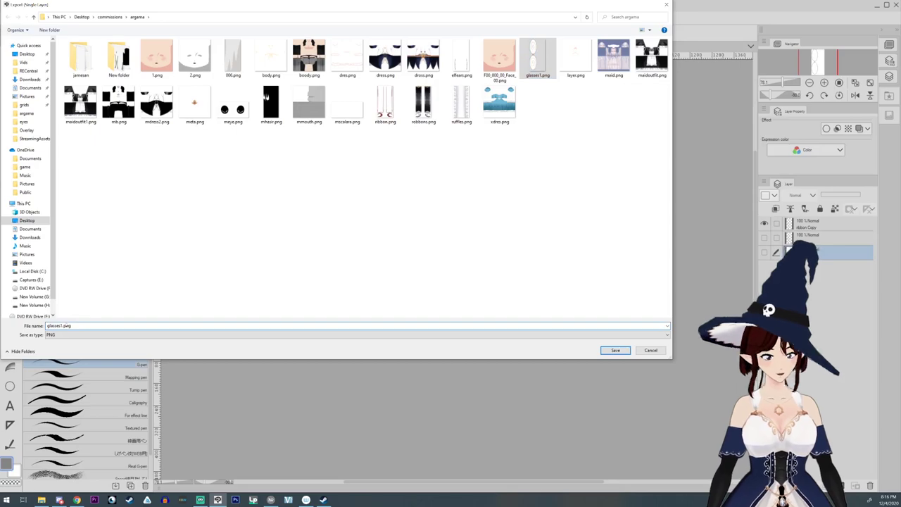
key("Return")
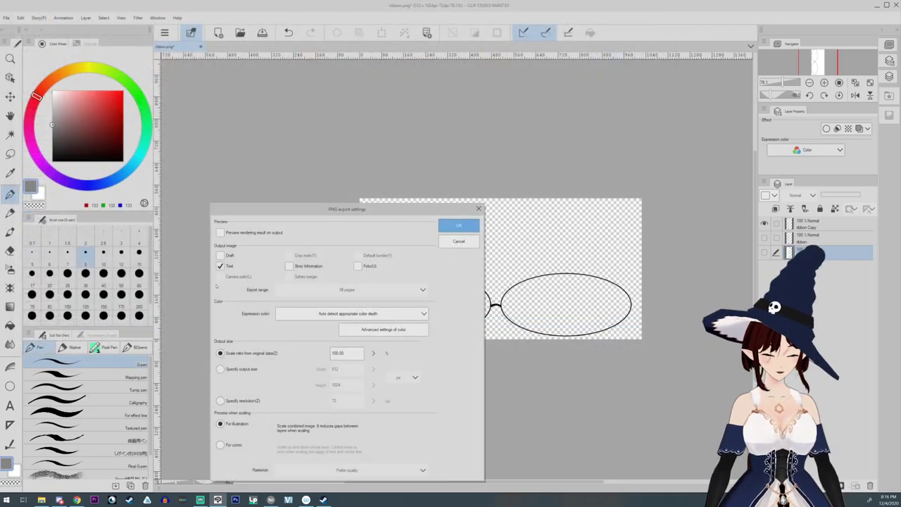
key("Return")
- Switch to VRoid Studio and import the new frame-only PNG into the Default Image layer of the rectangular glasses hair texture
left_click(270, 499)
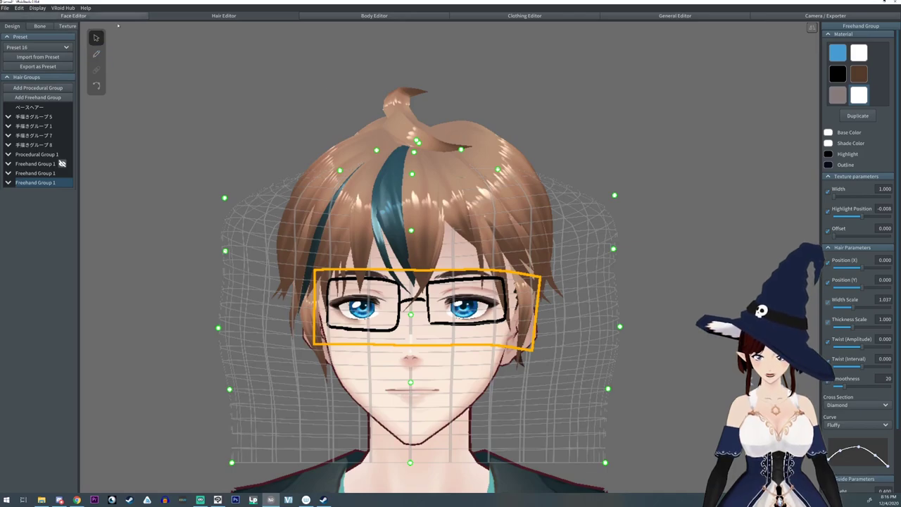
left_click(73, 26)
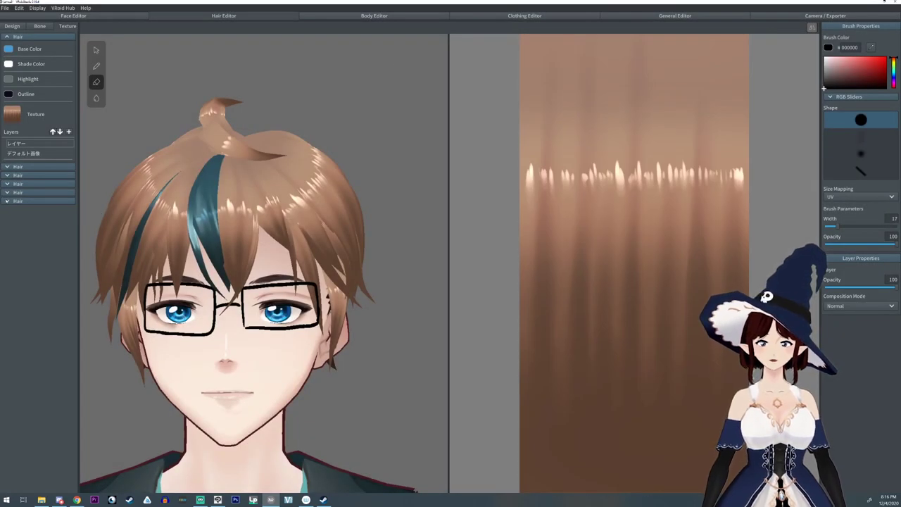
left_click(9, 201)
left_click(19, 318)
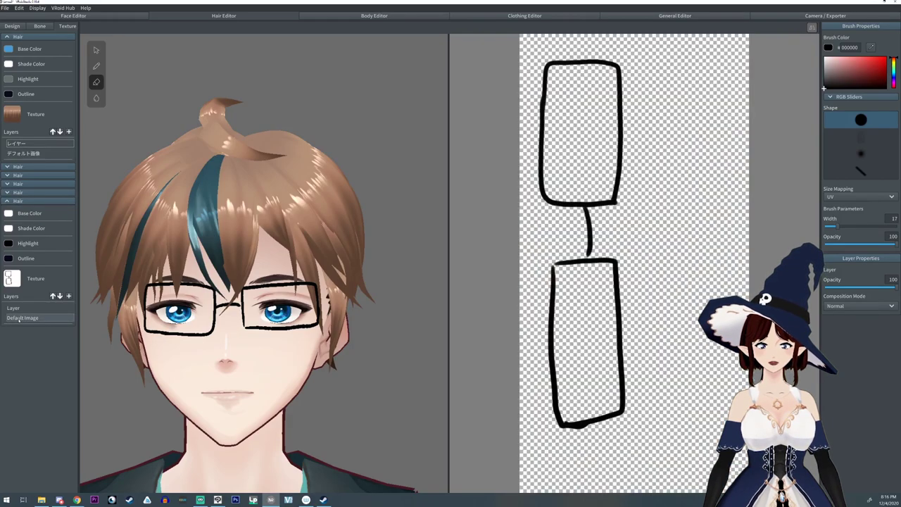
right_click(24, 318)
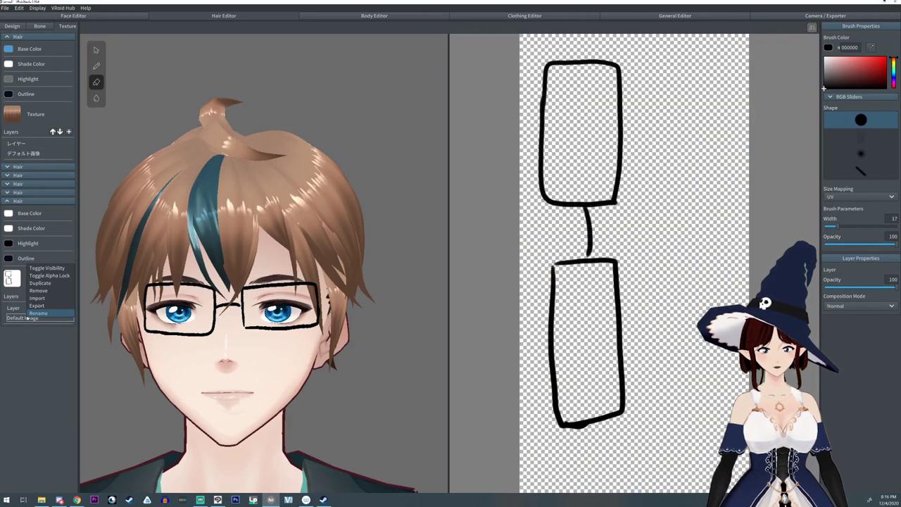
left_click(39, 298)
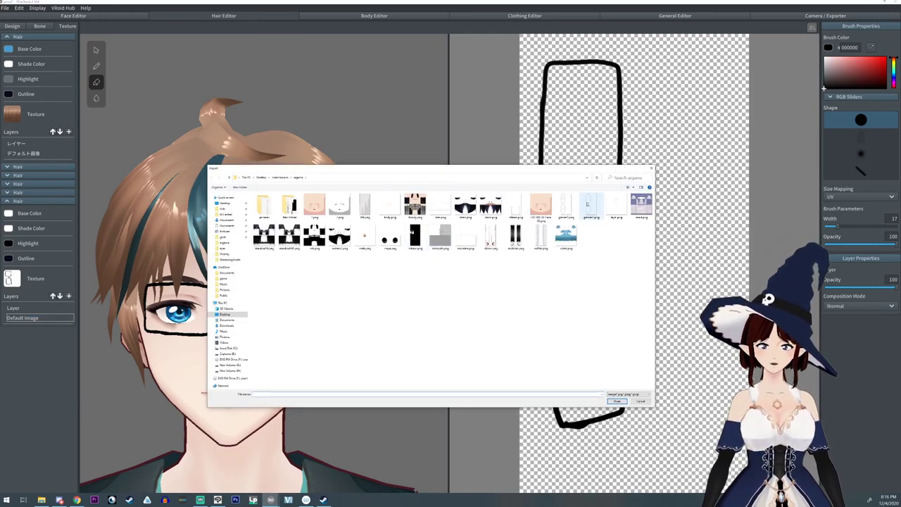
double_click(587, 204)
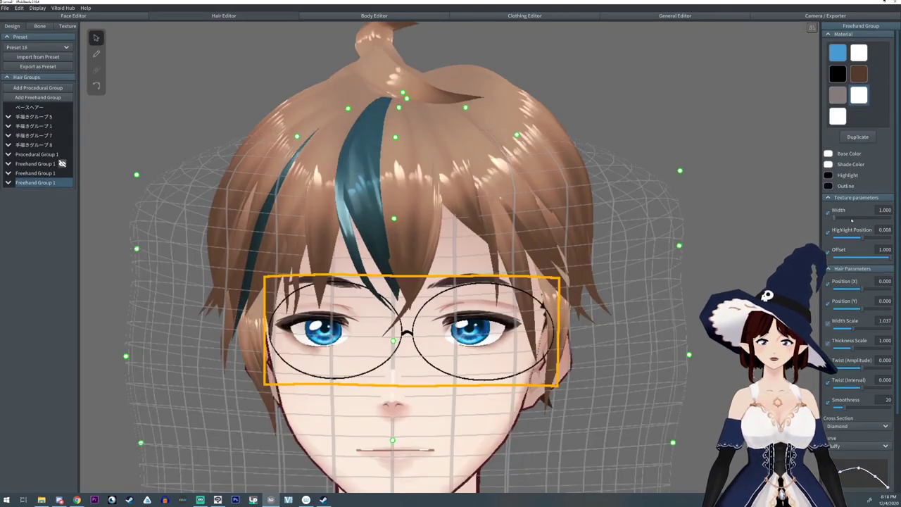
- Set the glasses strand's Highlight Position to 0.000 and move its end control points so the round lenses are centred over the eyes
left_click_drag(862, 238, 862, 238)
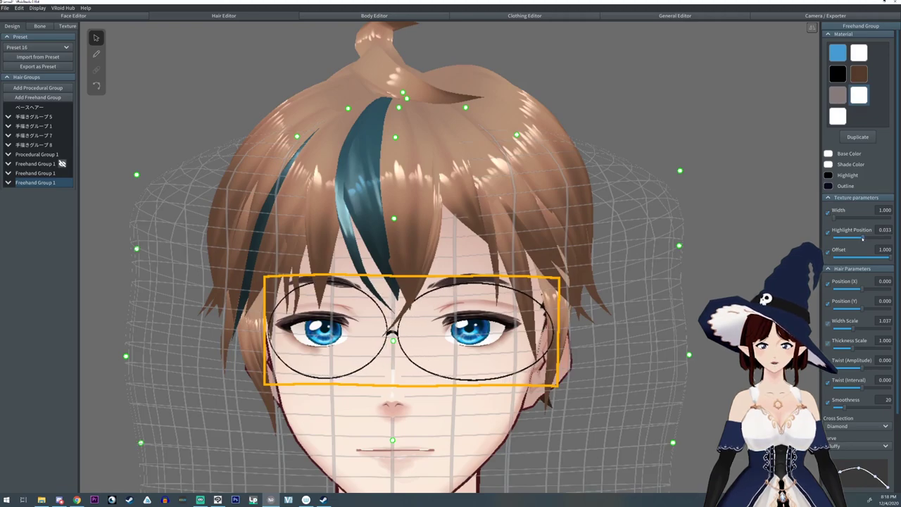
left_click_drag(862, 238, 860, 239)
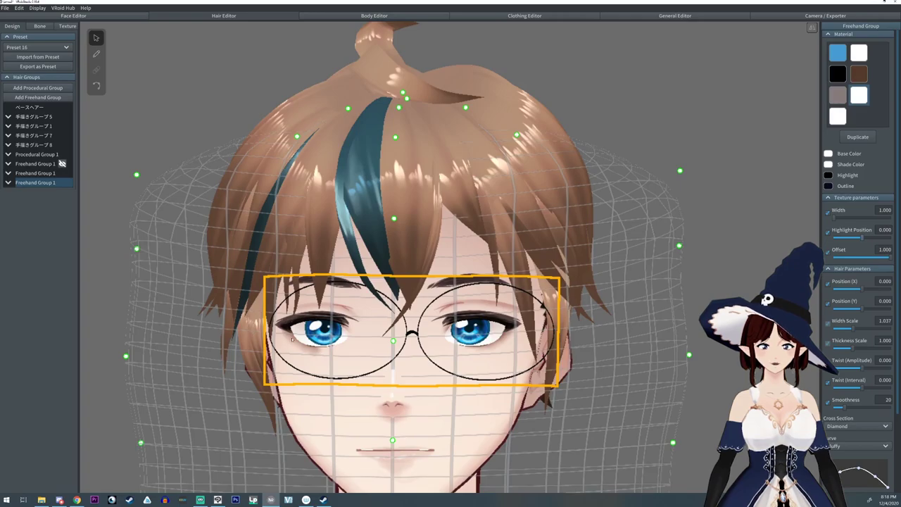
right_click_drag(293, 340, 208, 240)
left_click(97, 85)
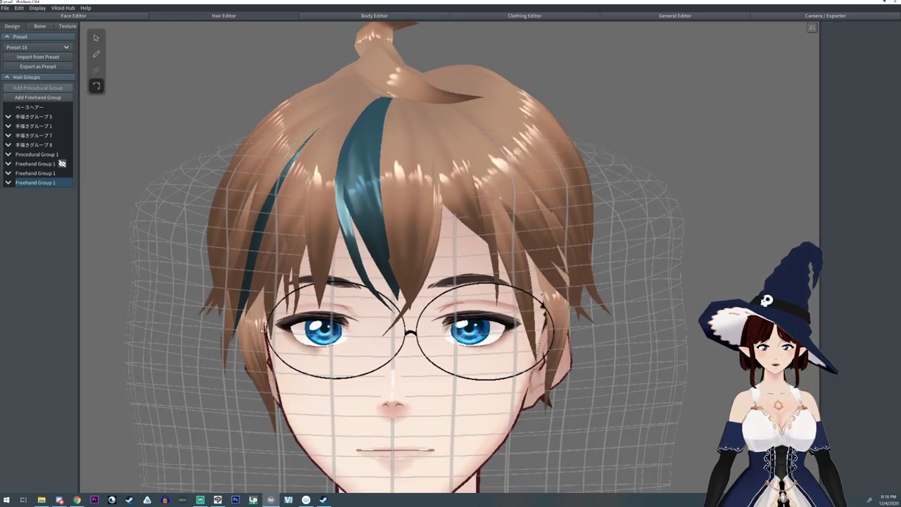
left_click_drag(261, 330, 255, 328)
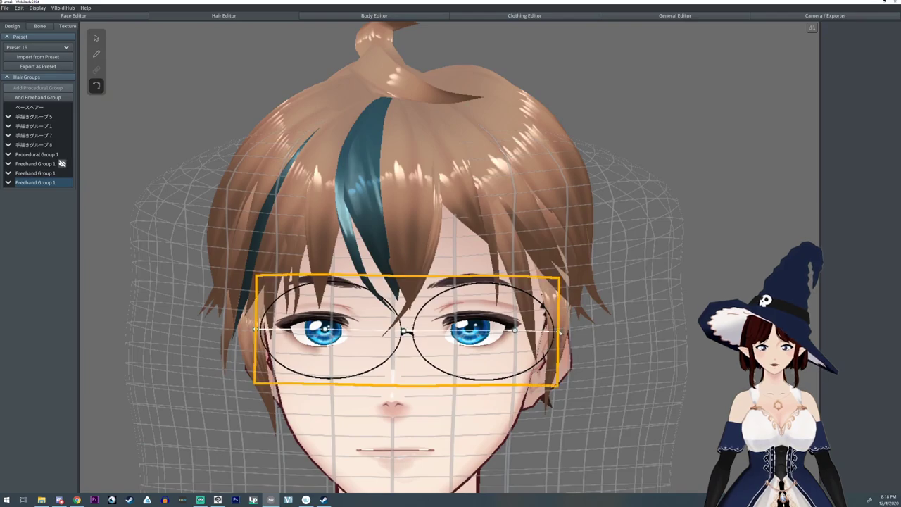
left_click(558, 333)
left_click(73, 249)
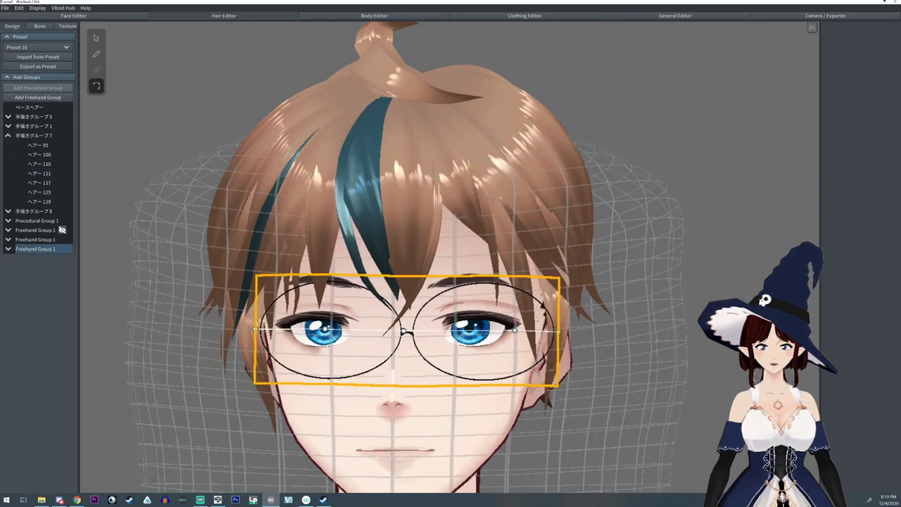
left_click_drag(558, 331, 493, 330)
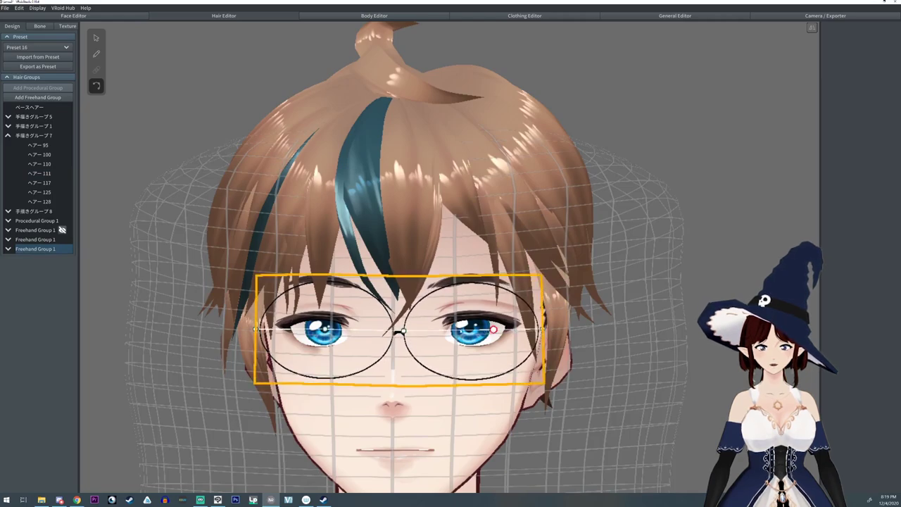
- Raise the glasses group's Width Scale to 1.494 and adjust the strand's end control points to fit the enlarged lenses to the face
left_click(95, 37)
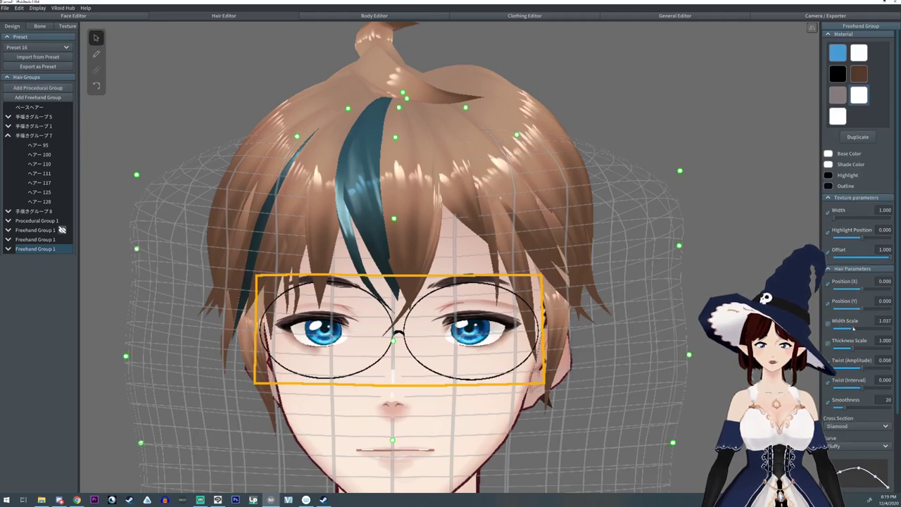
left_click_drag(852, 328, 863, 329)
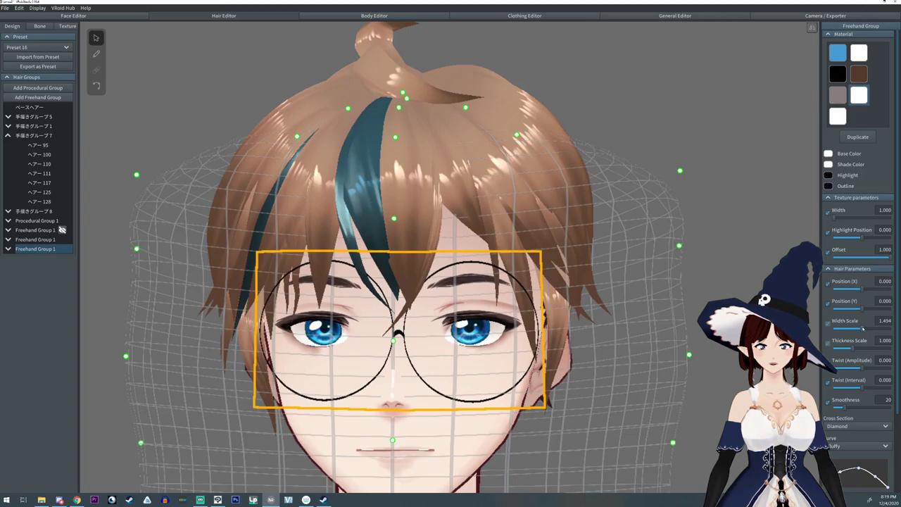
left_click(97, 85)
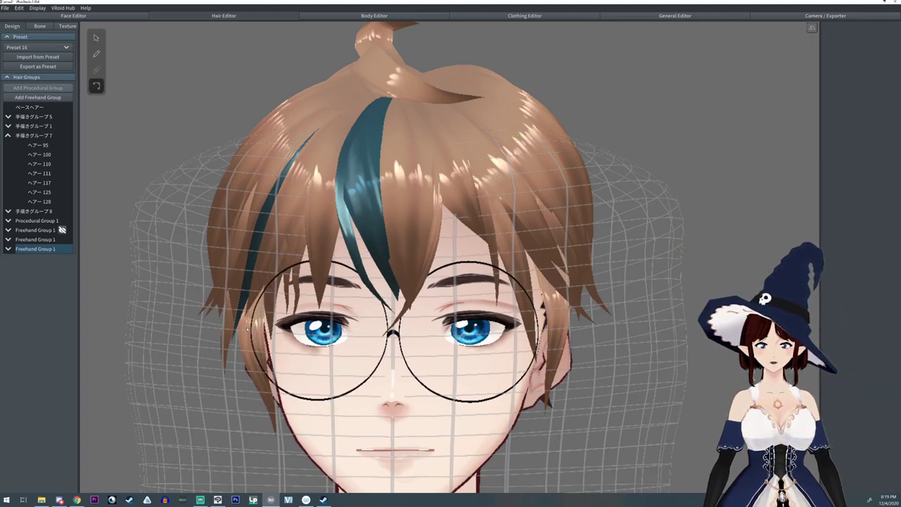
left_click(248, 328)
left_click_drag(543, 329, 543, 328)
right_click_drag(549, 328, 630, 337)
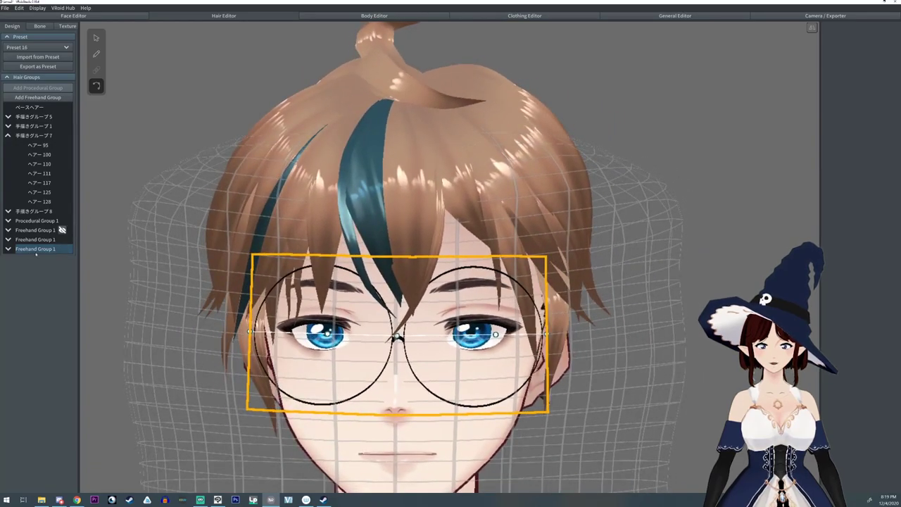
left_click(139, 103)
mouse_move(261, 247)
right_mouse_down()
mouse_move(279, 249)
mouse_move(260, 251)
right_mouse_up()
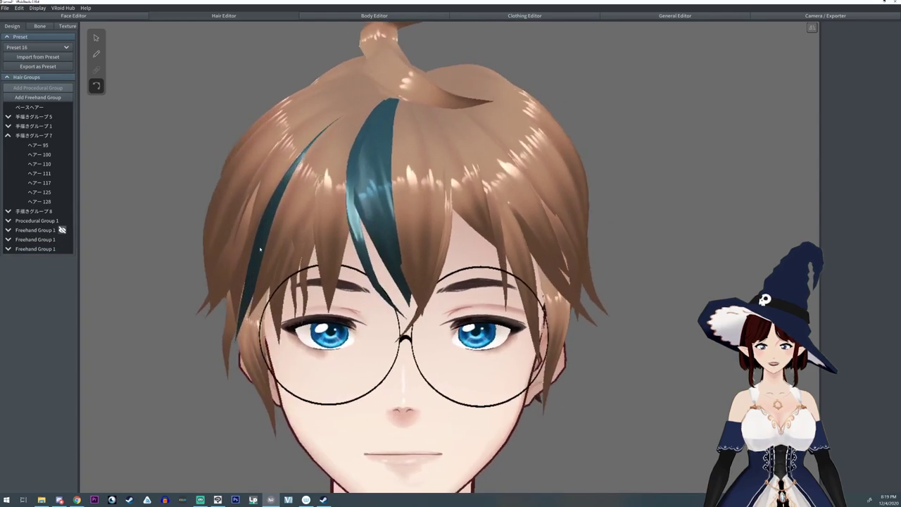
scroll(260, 249, "down", 3)
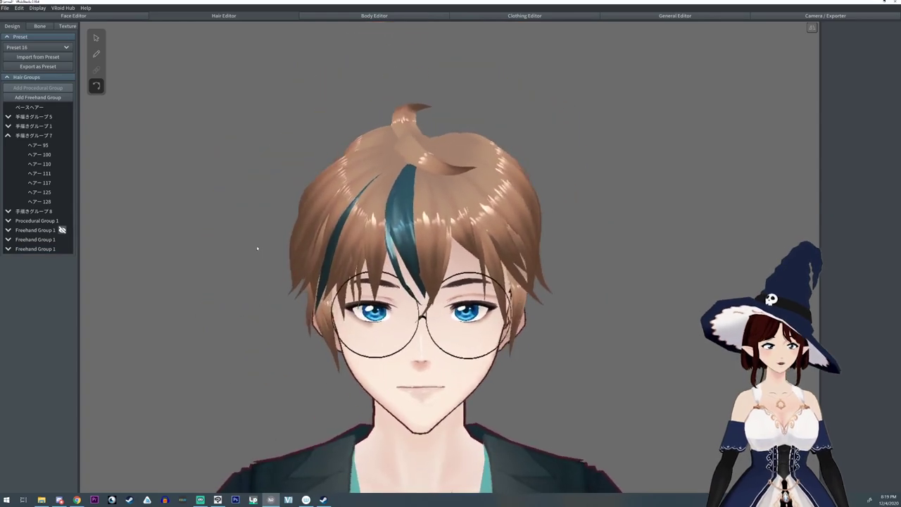
right_click_drag(257, 248, 283, 276)
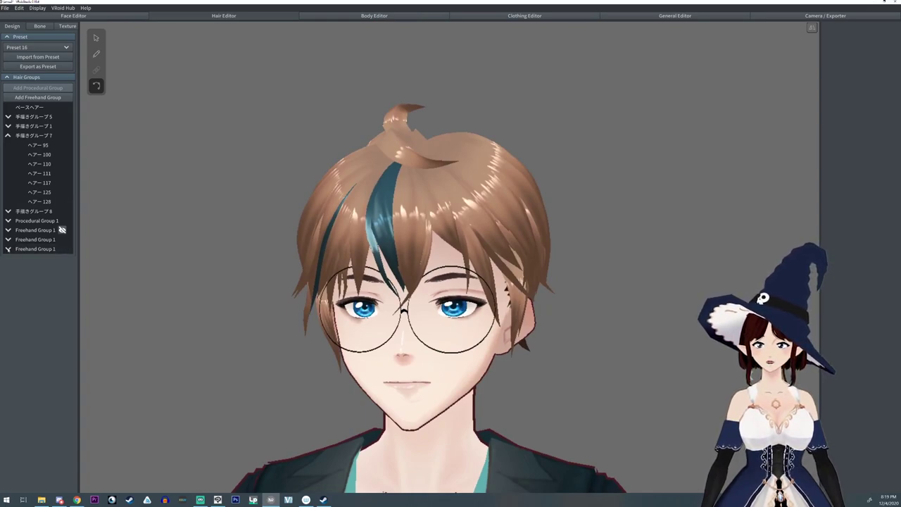
- Clone the glasses hair group and assign the white spiral-lens material to the cloned strand
right_click(25, 249)
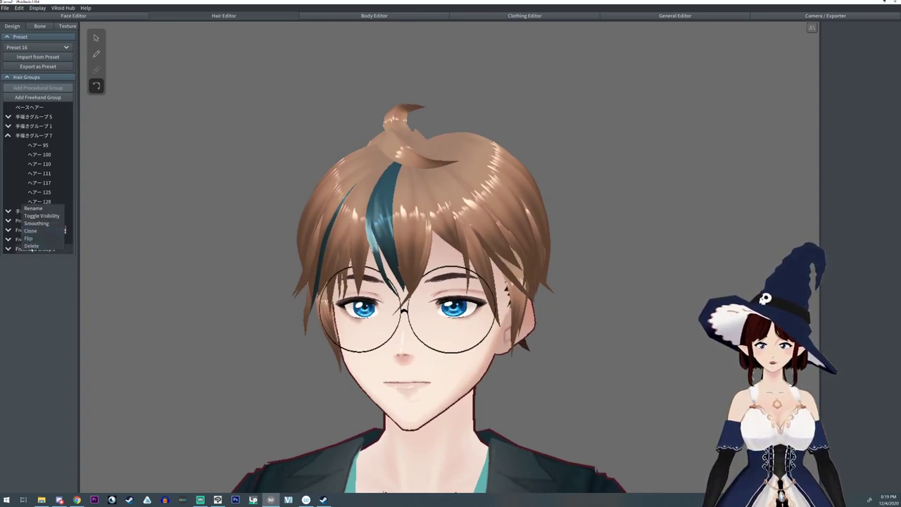
left_click(31, 231)
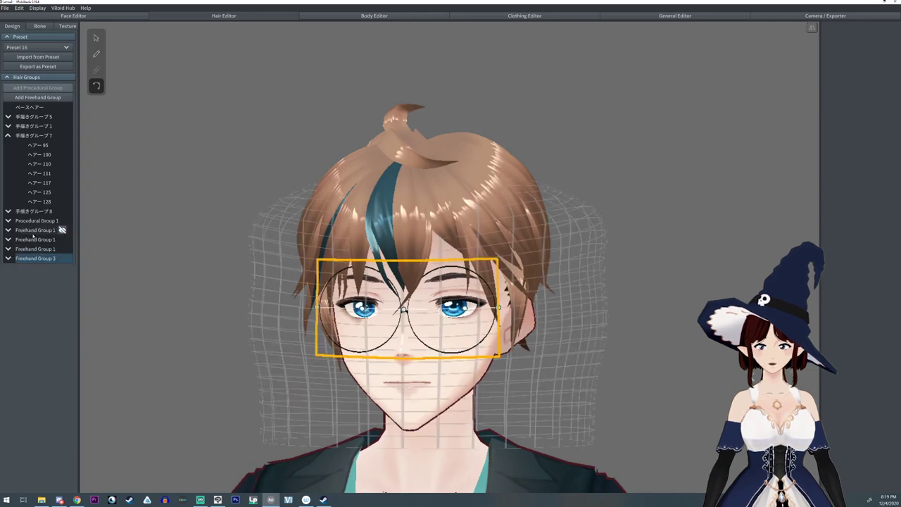
left_click(7, 258)
left_click(32, 268)
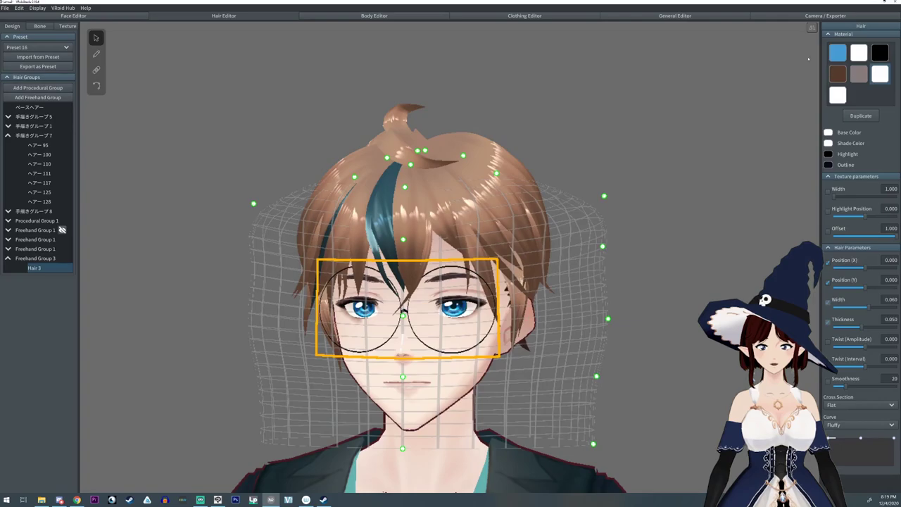
left_click(837, 96)
right_click_drag(681, 186, 685, 186)
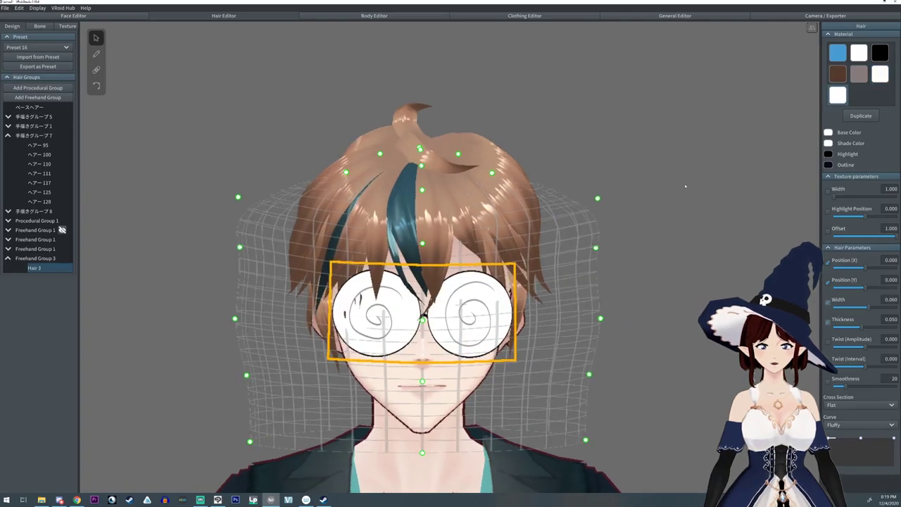
- Check the spiral glasses from the side and hide the cloned Freehand Group 3
right_click_drag(543, 288, 433, 289)
mouse_move(343, 256)
right_mouse_down()
mouse_move(368, 256)
mouse_move(253, 257)
mouse_move(278, 257)
right_mouse_up()
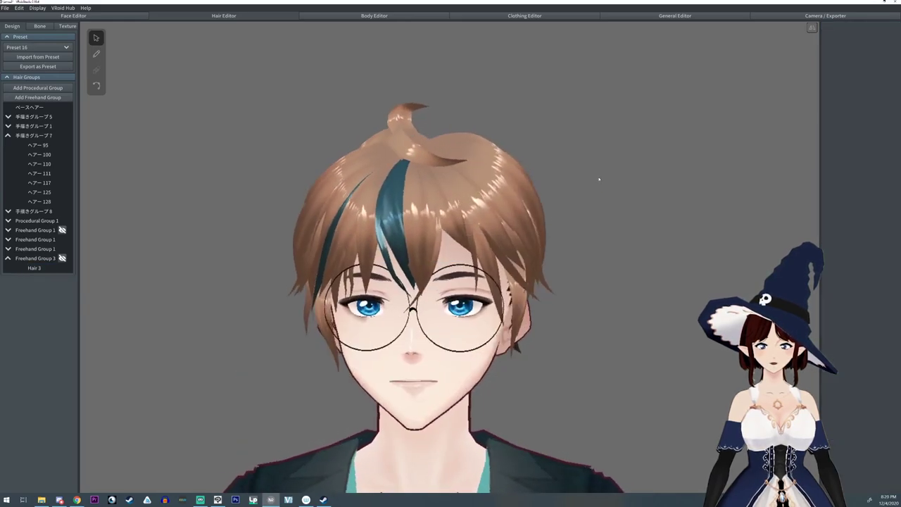
right_click_drag(599, 179, 584, 197)
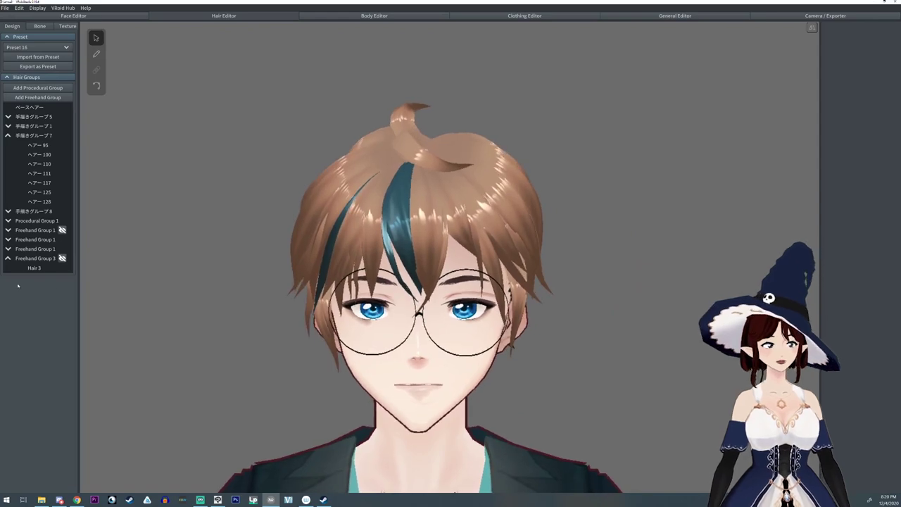
- Try the Diamond cross section on the clear glasses strand Hair 1 and return it to Flat
left_click(8, 248)
left_click(33, 258)
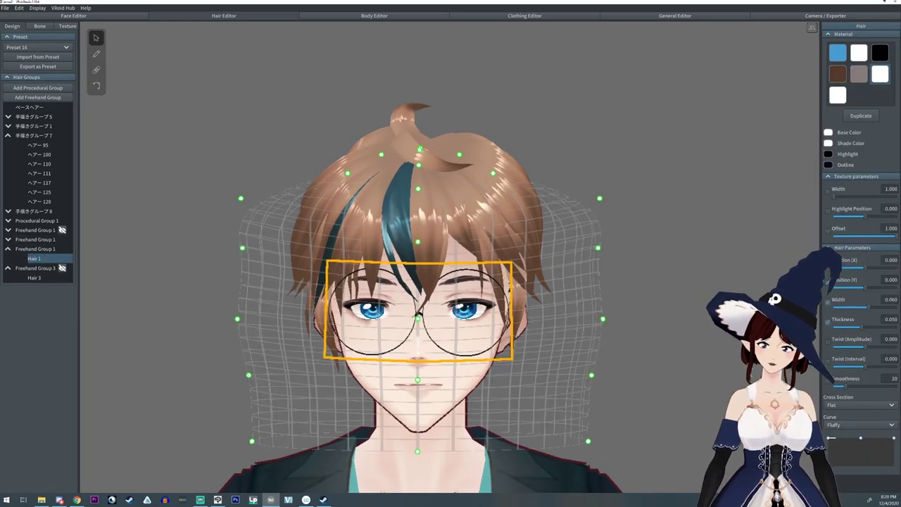
left_click(834, 405)
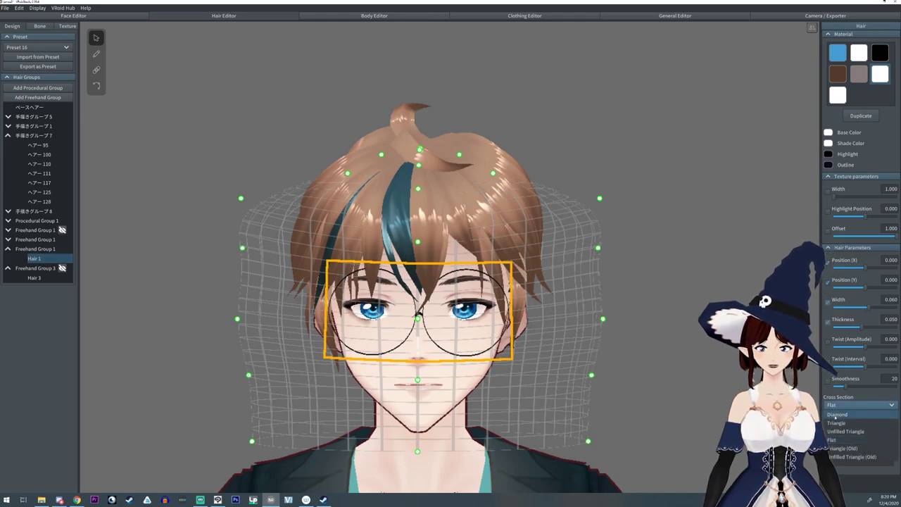
left_click(836, 415)
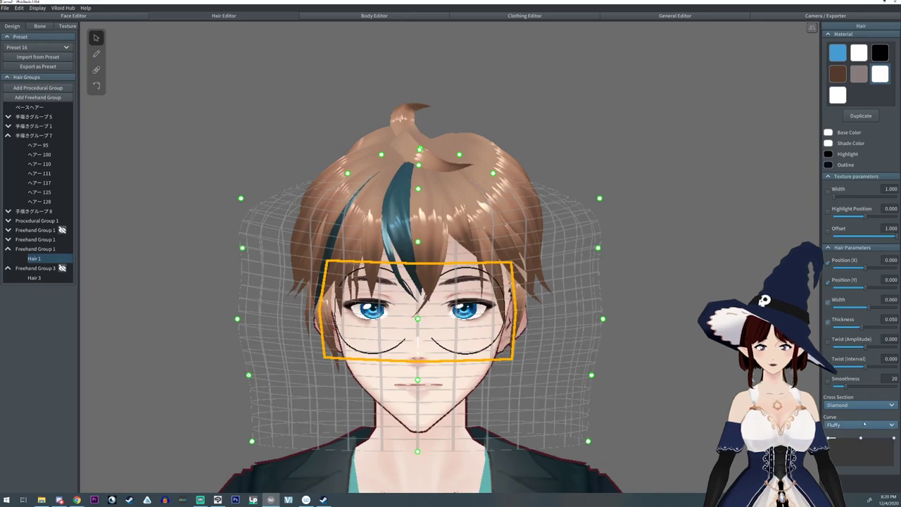
left_click(841, 405)
left_click(832, 439)
- Set the texture Offset of the clear glasses strand to 0.000
mouse_move(522, 323)
right_mouse_down()
mouse_move(490, 320)
mouse_move(525, 319)
right_mouse_up()
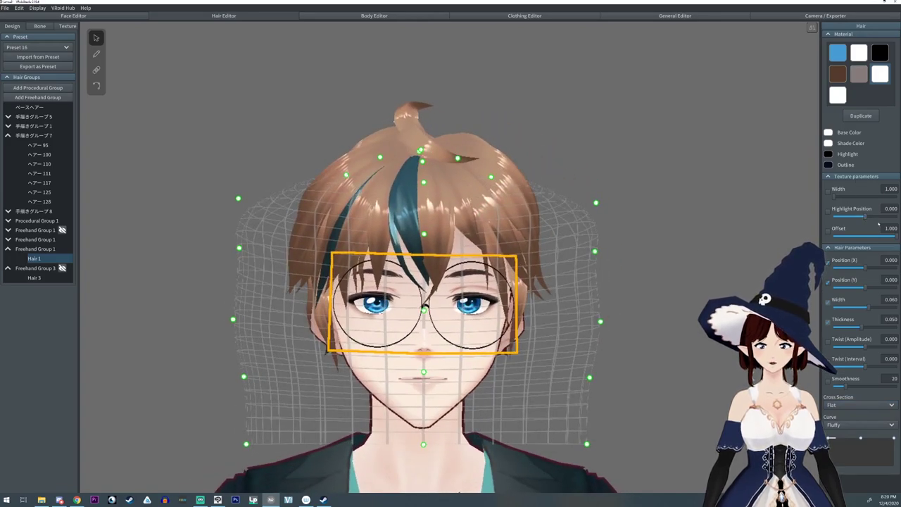
left_click_drag(895, 235, 774, 250)
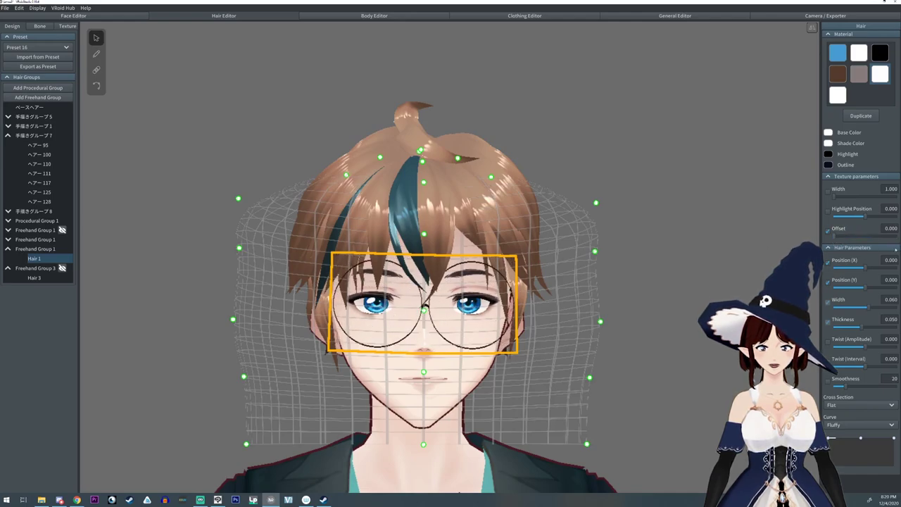
- Set the clear glasses strand's Highlight Position to 0.000 and narrow its hair Width to 0.028 for slimmer lenses
left_click_drag(898, 242, 824, 255)
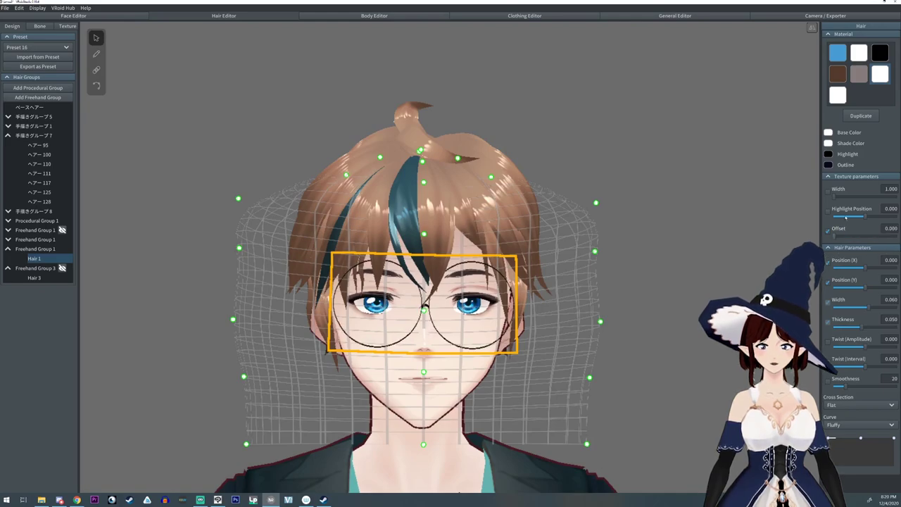
left_click_drag(865, 217, 864, 219)
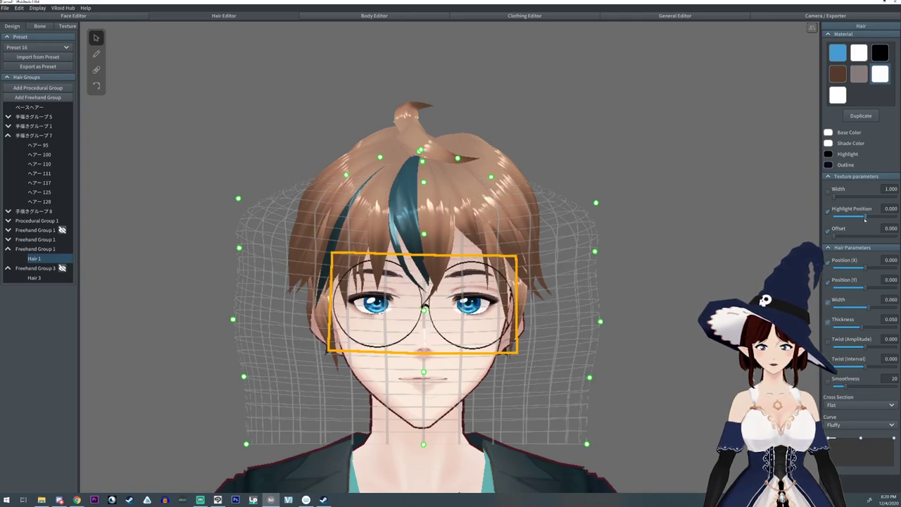
right_click_drag(551, 224, 550, 225)
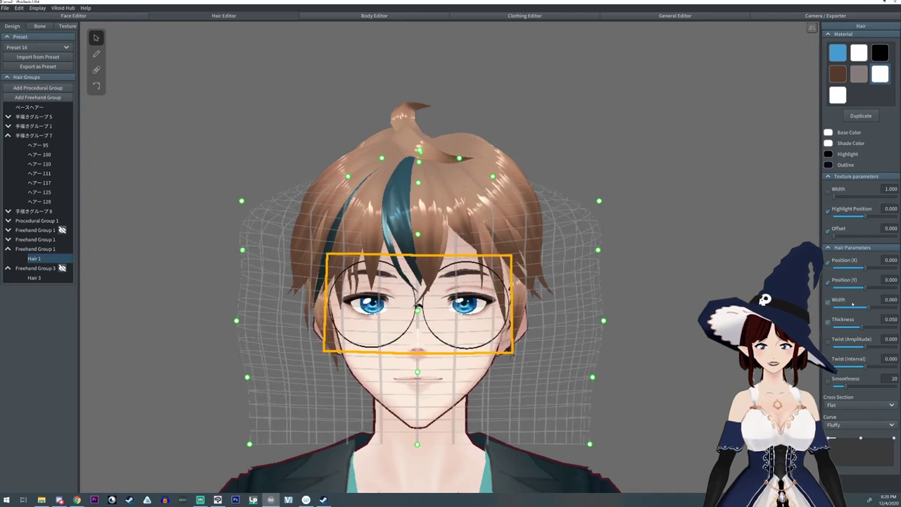
left_click_drag(868, 307, 847, 301)
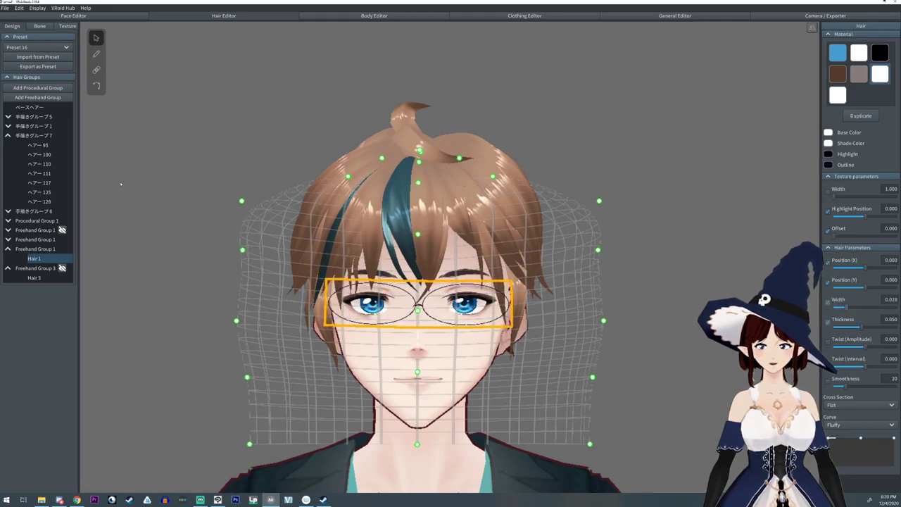
- Stretch both end control points of the clear glasses strand slightly outward toward the ears and deselect the strand
left_click(96, 87)
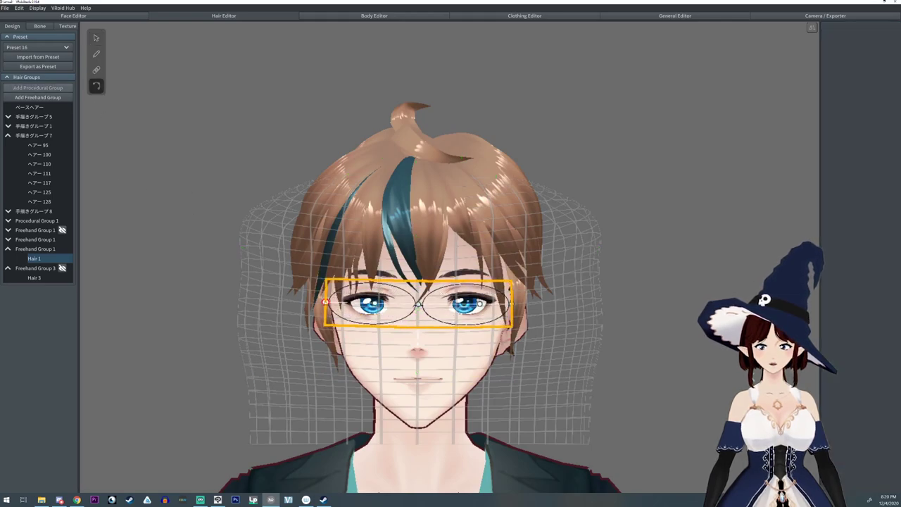
left_click_drag(326, 302, 321, 301)
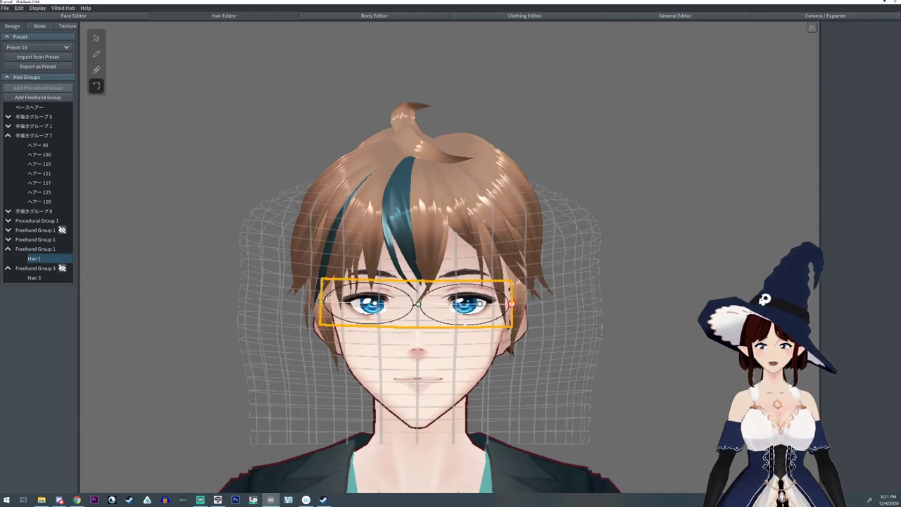
mouse_move(511, 303)
left_mouse_down()
mouse_move(487, 305)
mouse_move(560, 311)
mouse_move(479, 309)
mouse_move(549, 315)
mouse_move(486, 310)
mouse_move(510, 306)
left_mouse_up()
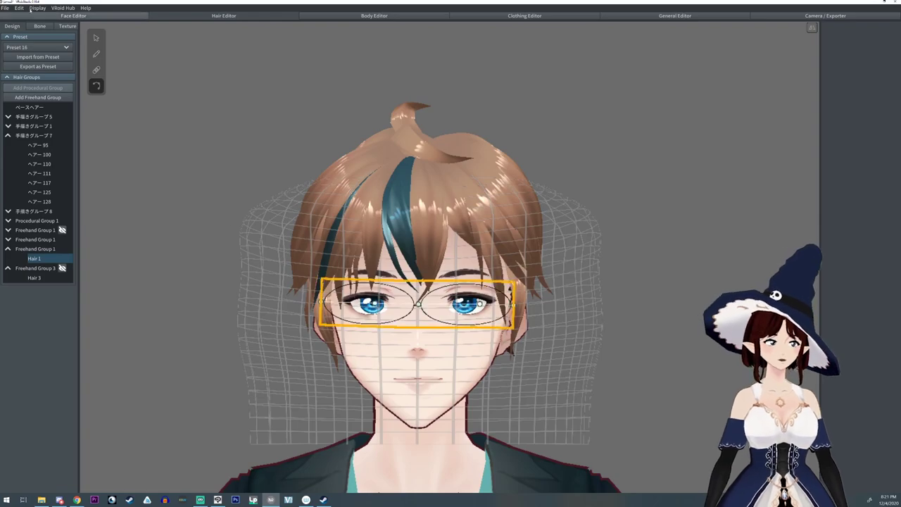
left_click(97, 39)
left_click(166, 153)
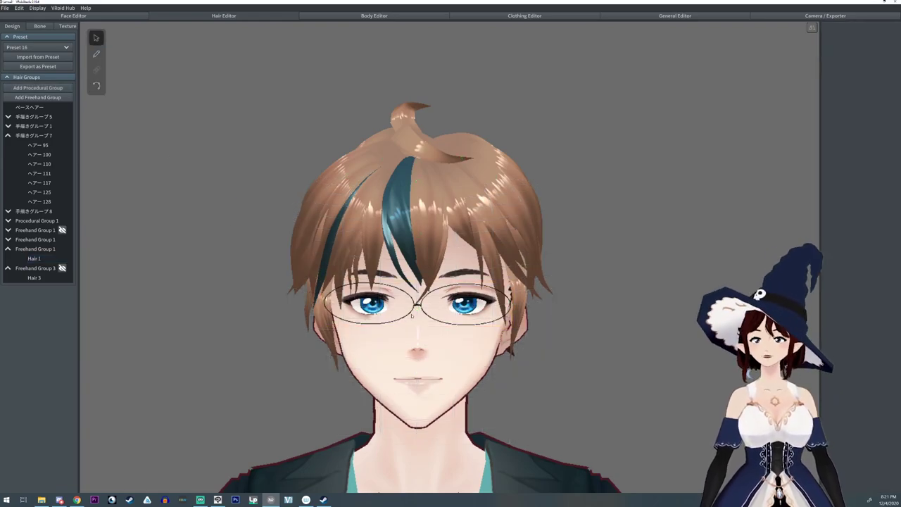
- Extend the clear glasses strand's end on the character's left side slightly outward and check the fit with the strand deselected
left_click(414, 314)
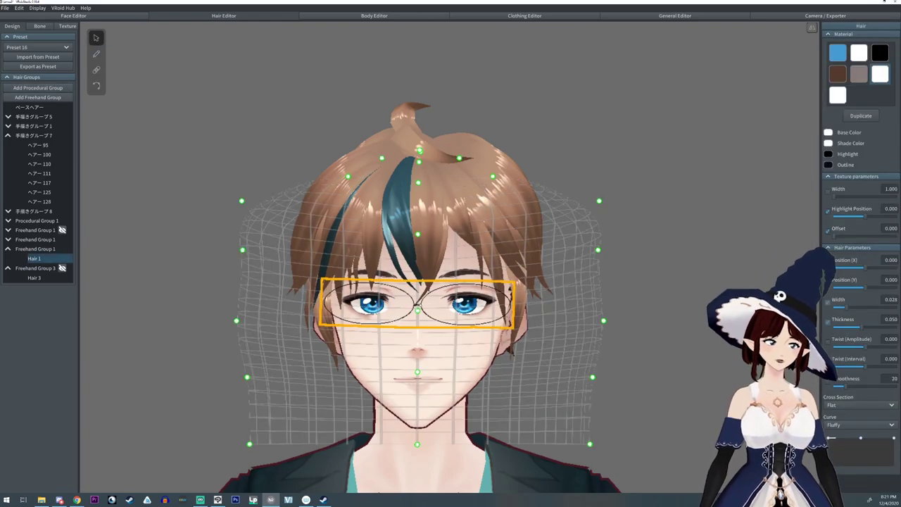
left_click(97, 86)
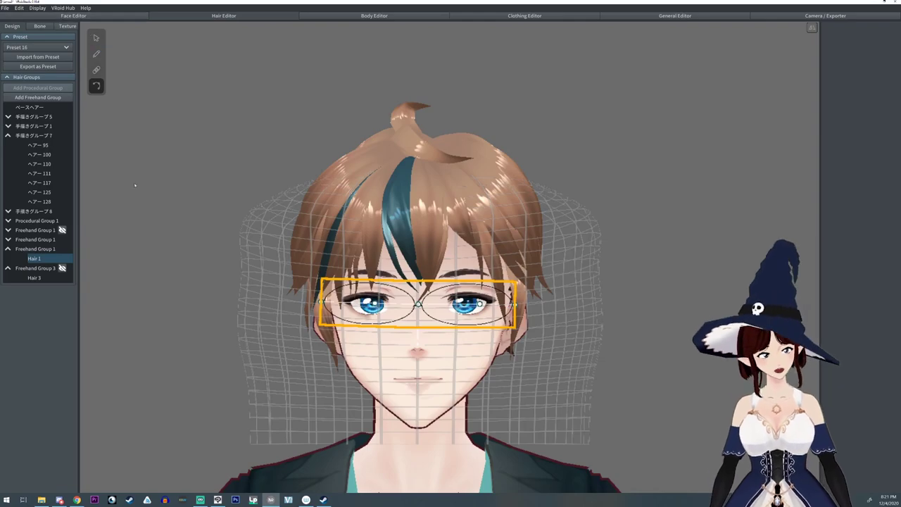
left_click(174, 171)
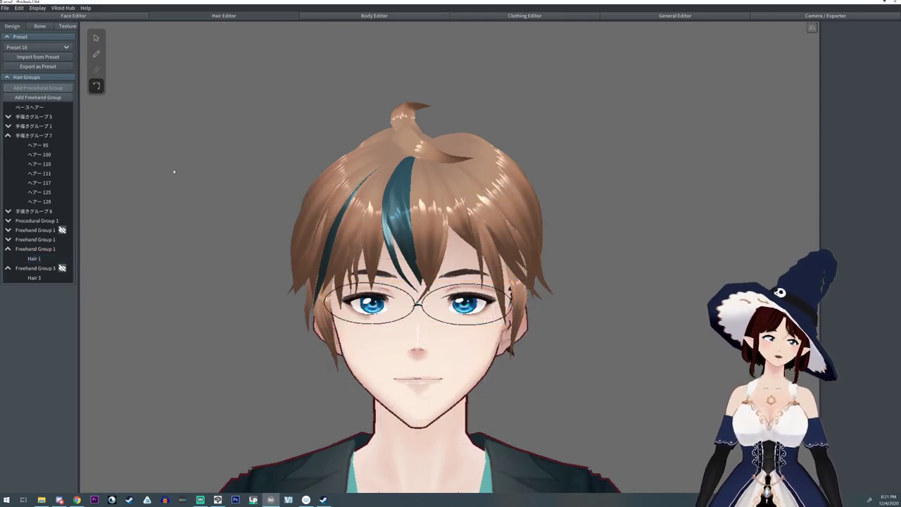
right_click_drag(174, 171, 320, 184)
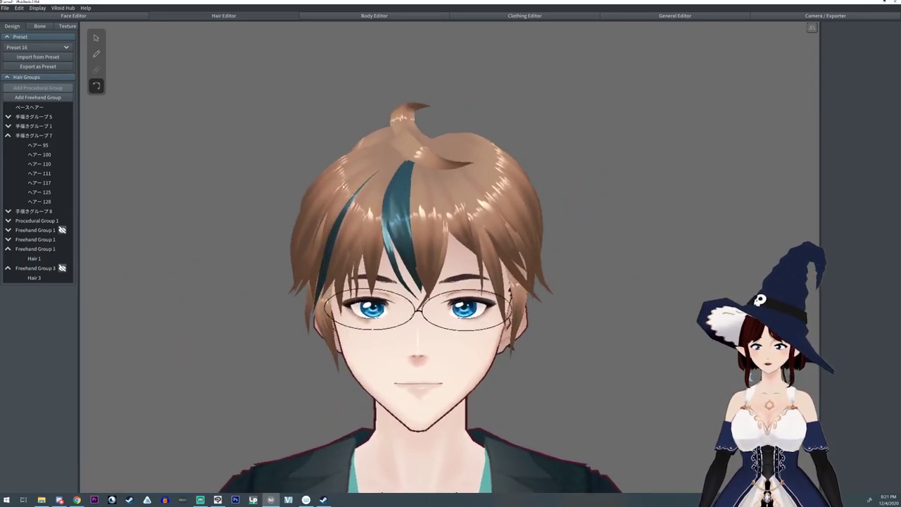